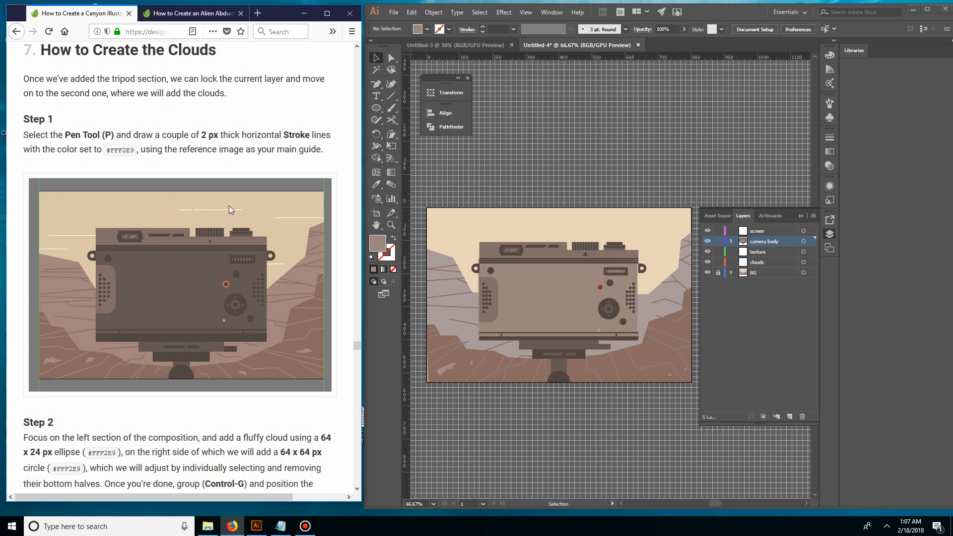
Copy the hex color code FFF2E9 from Step 1 of the clouds tutorial and switch to Illustrator
double_click(120, 151)
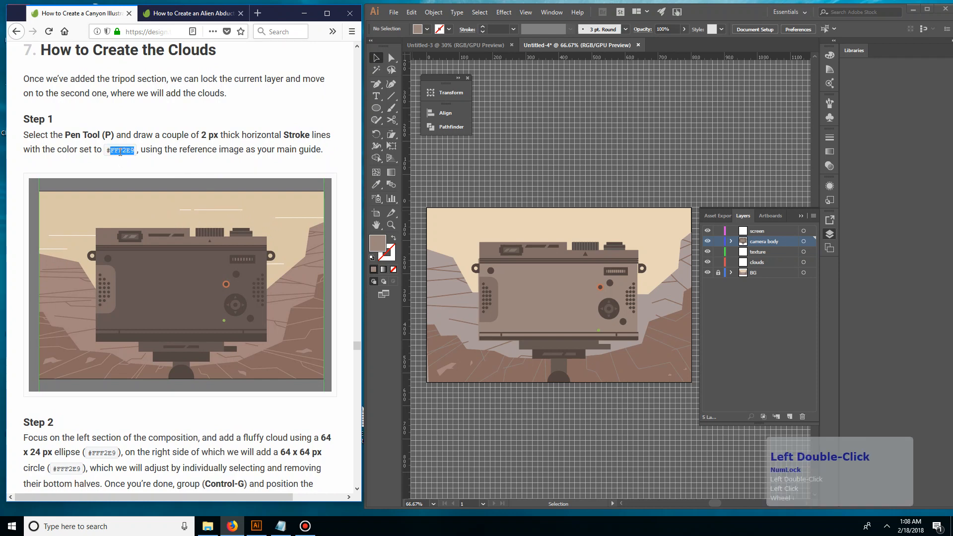
key("ctrl+c")
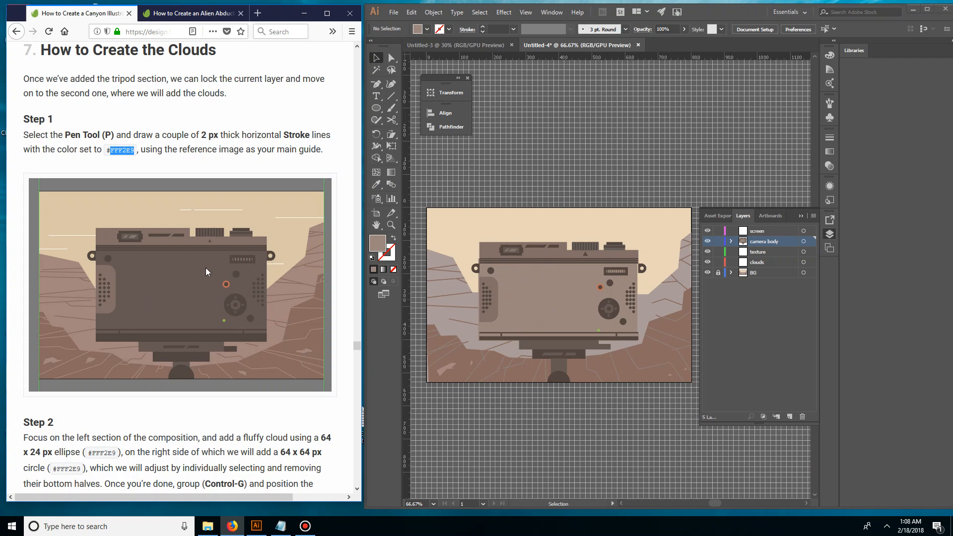
left_click(570, 206)
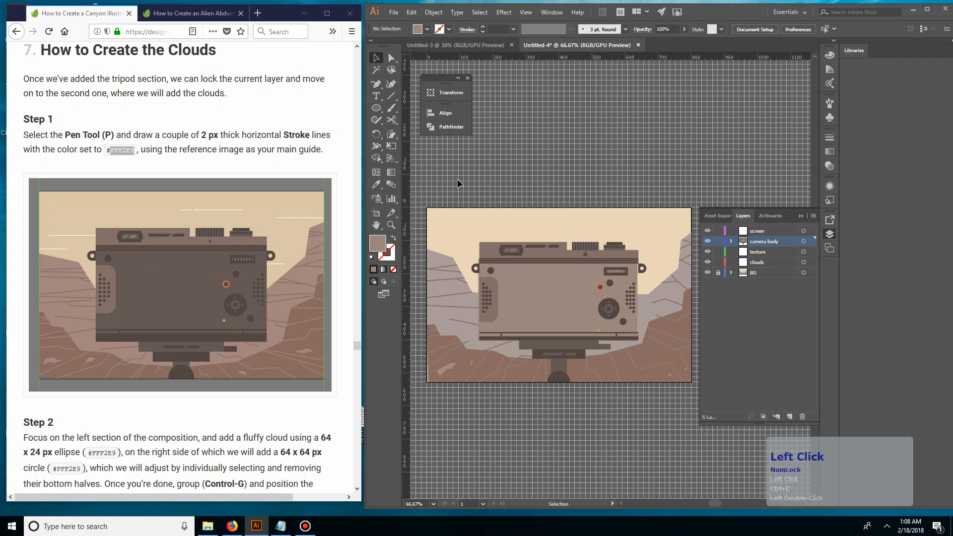
Draw a short horizontal line with the Pen tool in the sky near the artboard's upper-left corner
key("ctrl+plus")
key("ctrl+plus")
key("ctrl+plus")
key("space")
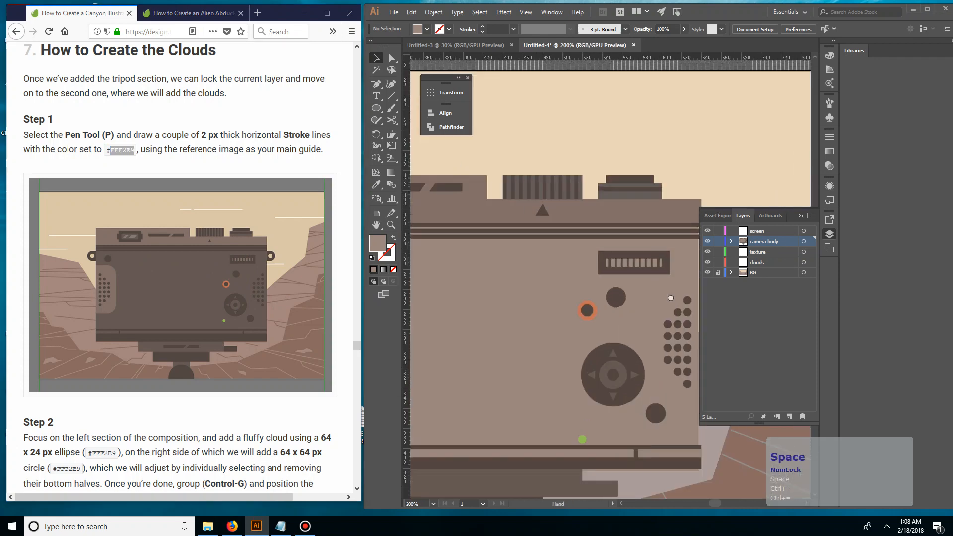
left_click_drag(585, 213, 908, 373)
left_click_drag(493, 311, 530, 291)
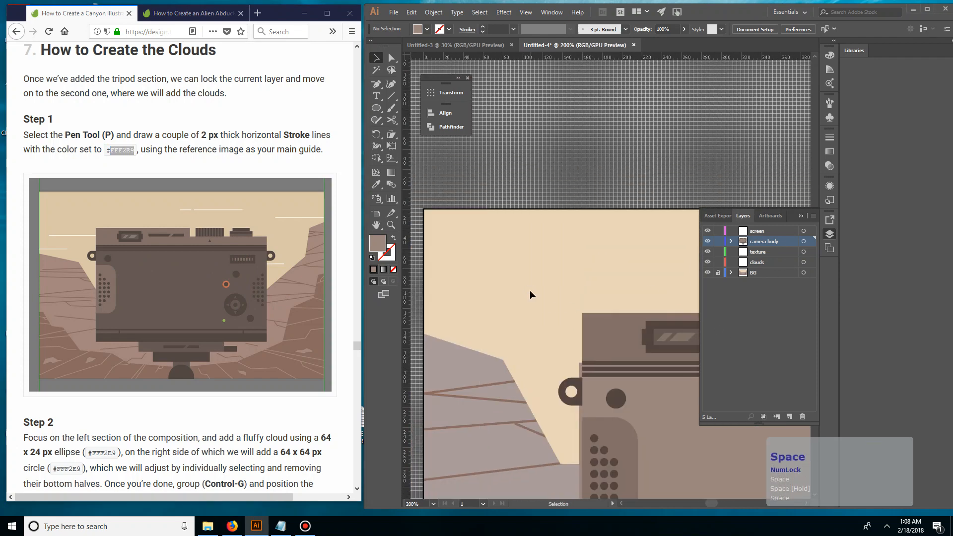
key("p")
left_click(465, 249)
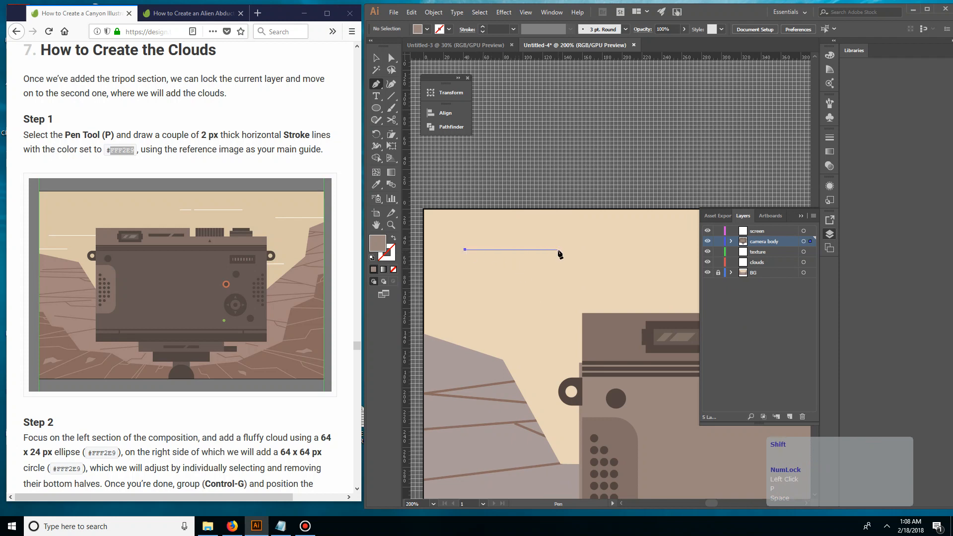
left_click(548, 251, "shift")
key("v")
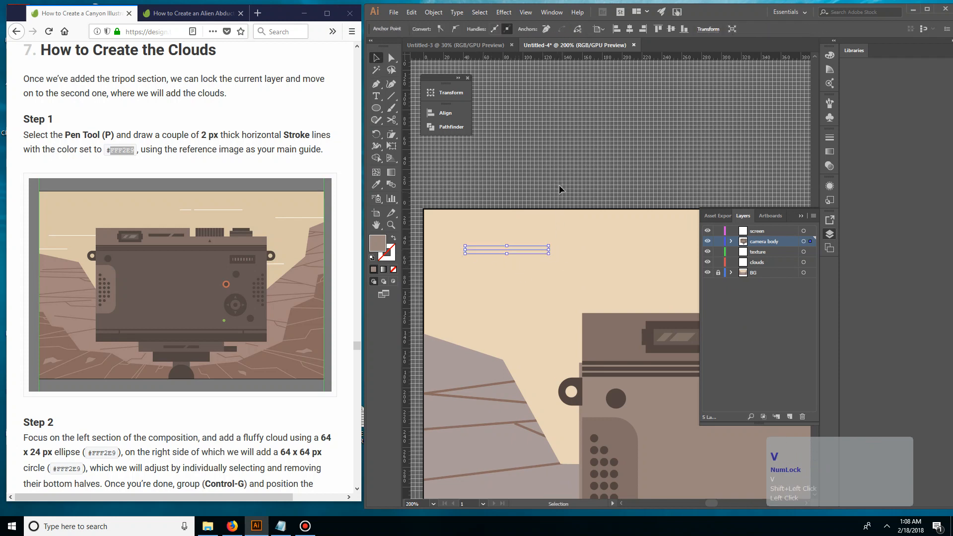
Set the new sky line's stroke weight to 2 pt
left_click(561, 189)
left_click_drag(532, 241, 520, 271)
left_click(483, 26)
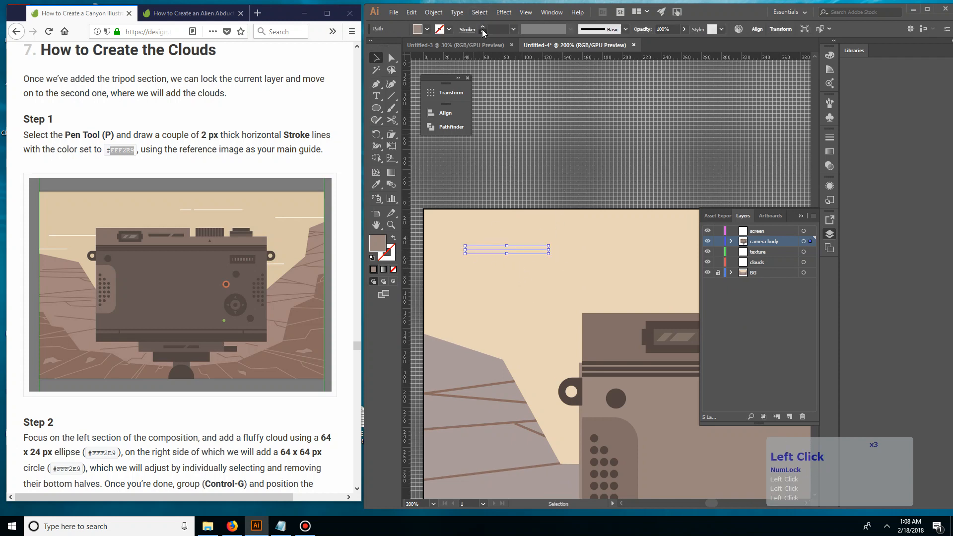
left_click(484, 26)
left_click(483, 27)
left_click(483, 27)
left_click(483, 27)
left_click(483, 27)
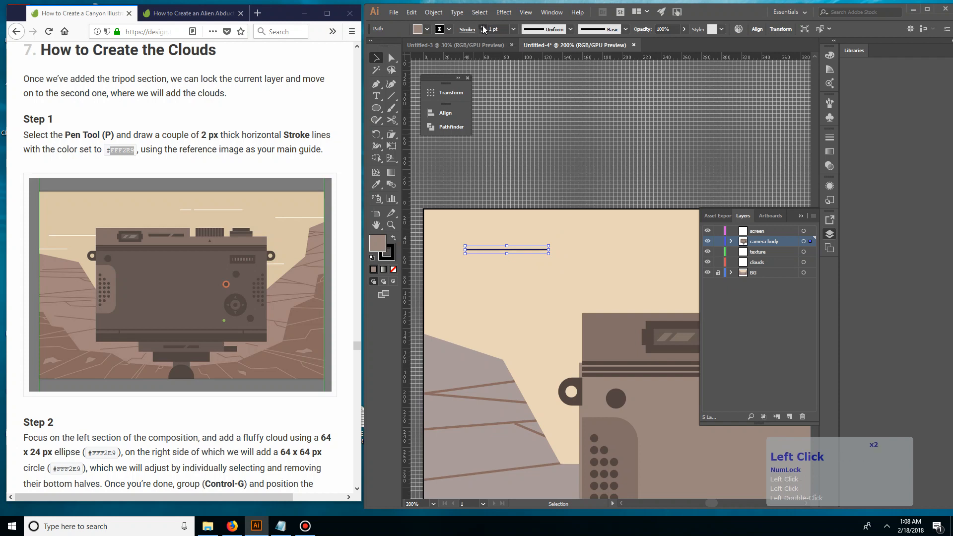
left_click(483, 27)
left_click(483, 32)
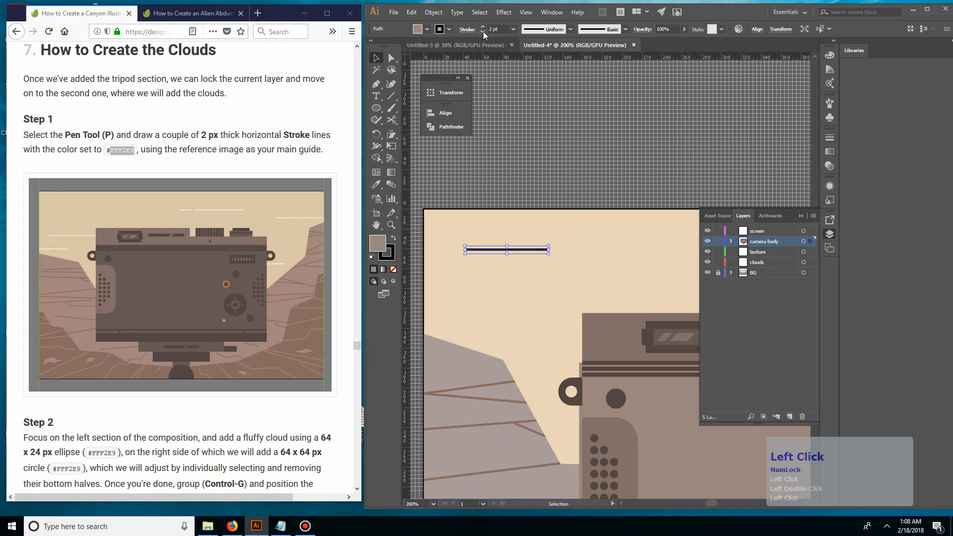
Remove the sky line's fill and set its stroke color to FFF2E9 using the copied code
left_click(394, 269)
double_click(386, 252)
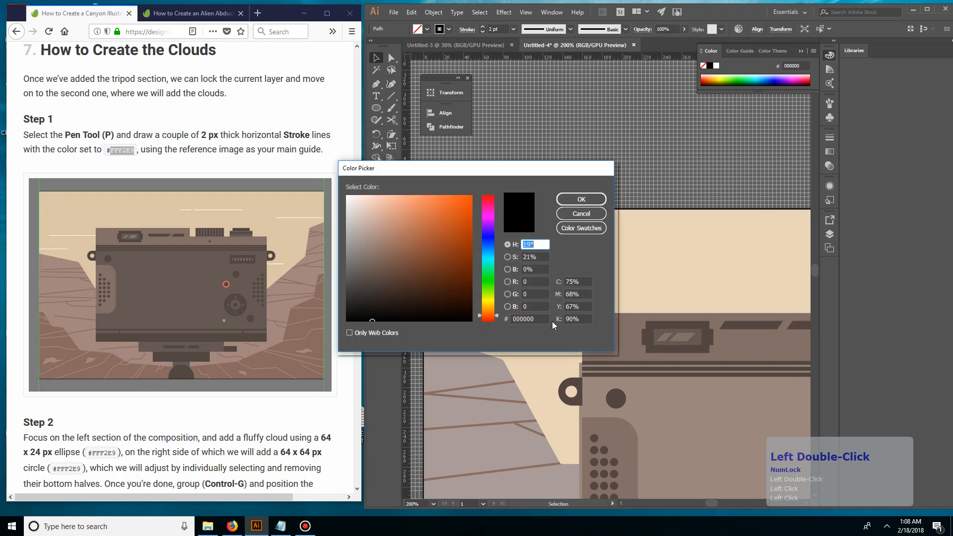
left_click(529, 318)
key("ctrl+v")
left_click(579, 200)
left_click(177, 180)
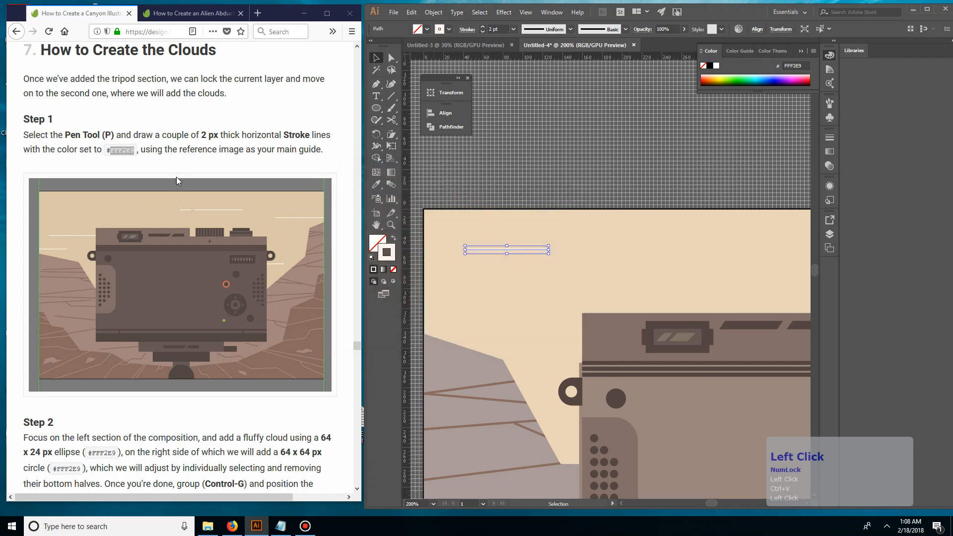
left_click(520, 167)
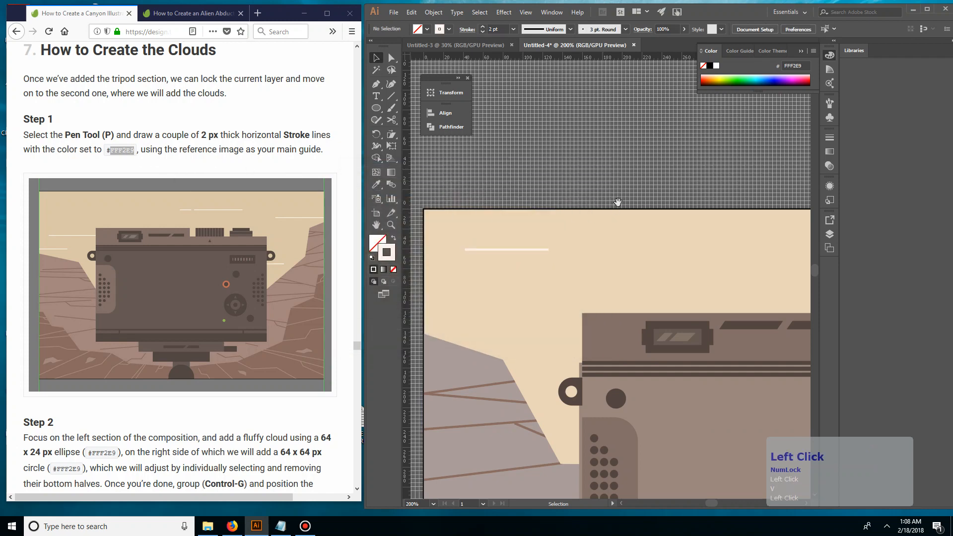
Draw a shorter horizontal line with the Line Segment tool at the artboard's left edge, just above the cliff
left_click_drag(618, 202, 570, 193)
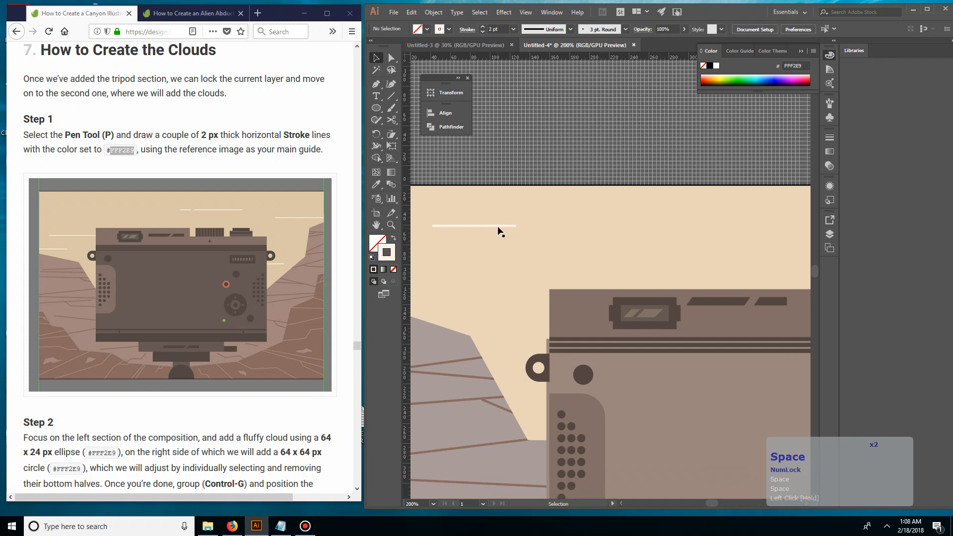
left_click(389, 95)
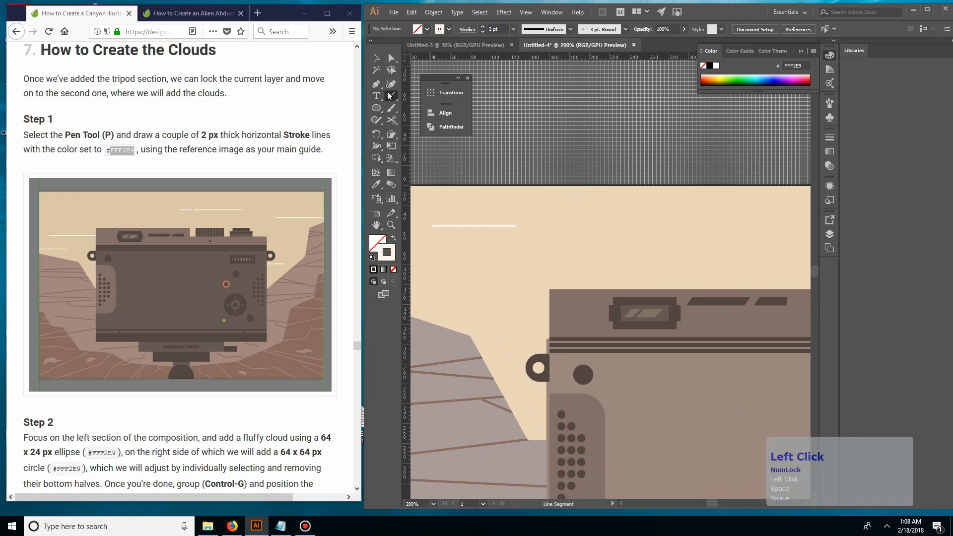
left_click(445, 101)
mouse_move(457, 254)
left_mouse_down()
mouse_move(491, 264)
mouse_move(486, 271)
mouse_move(470, 234)
mouse_move(451, 284)
left_mouse_up()
key("v")
left_click(519, 252)
double_click(548, 218)
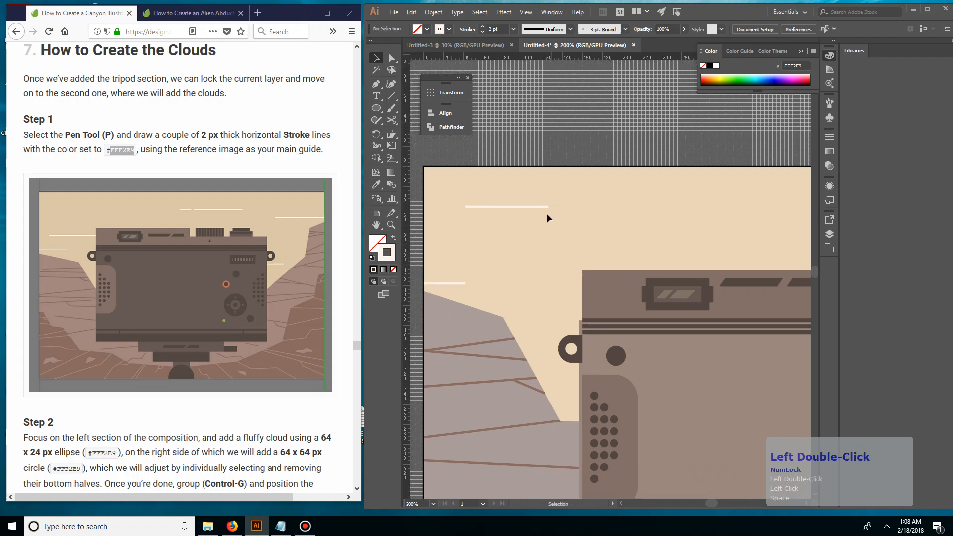
Move the first line down so it overlaps the camera's upper-left corner, and lower the short edge line slightly
left_click_drag(534, 229, 539, 210)
left_click_drag(529, 206, 572, 278)
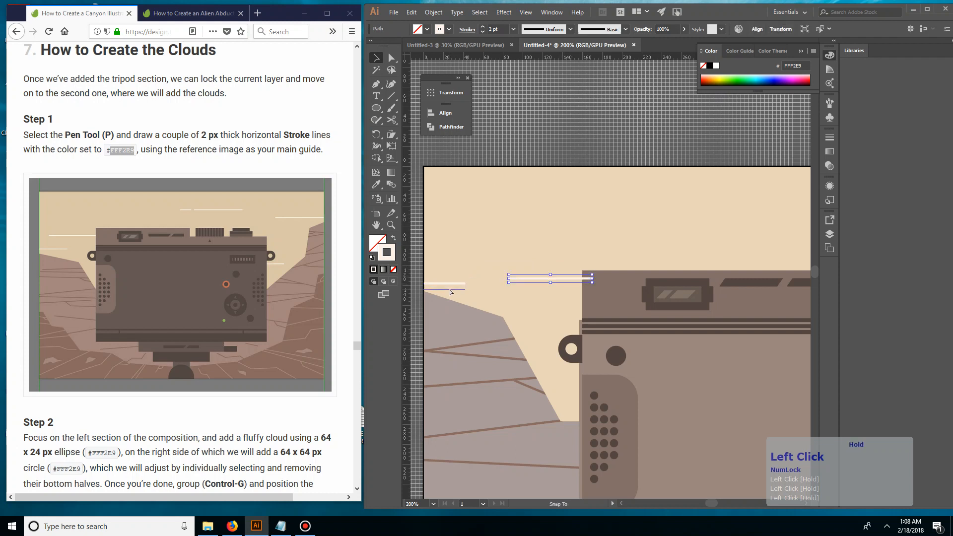
left_click_drag(450, 284, 478, 279)
left_click(487, 294)
Lengthen the line overlapping the camera's corner by extending its left end toward the cliff
left_click(515, 281)
key("a")
key("v")
left_click(571, 225)
left_click_drag(579, 228, 510, 268)
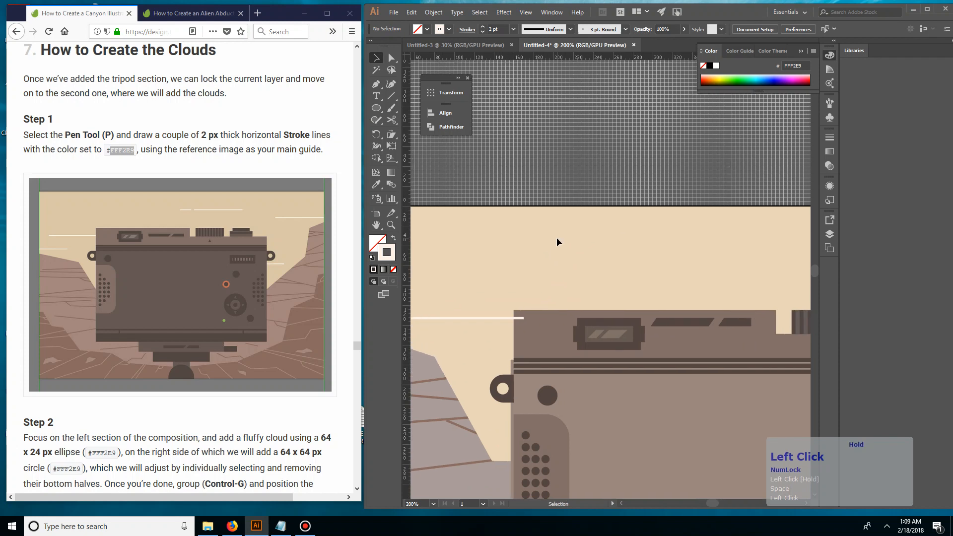
left_click(475, 318)
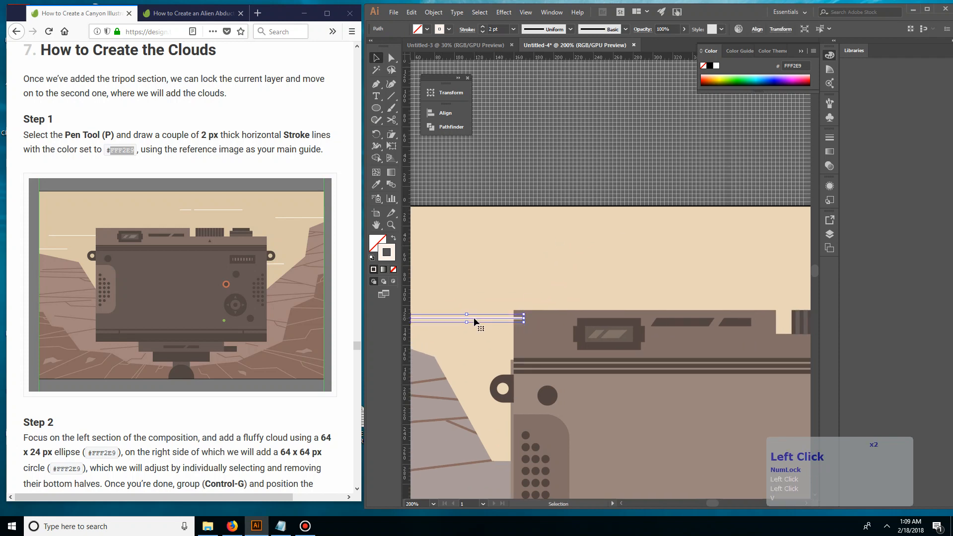
left_click(570, 234)
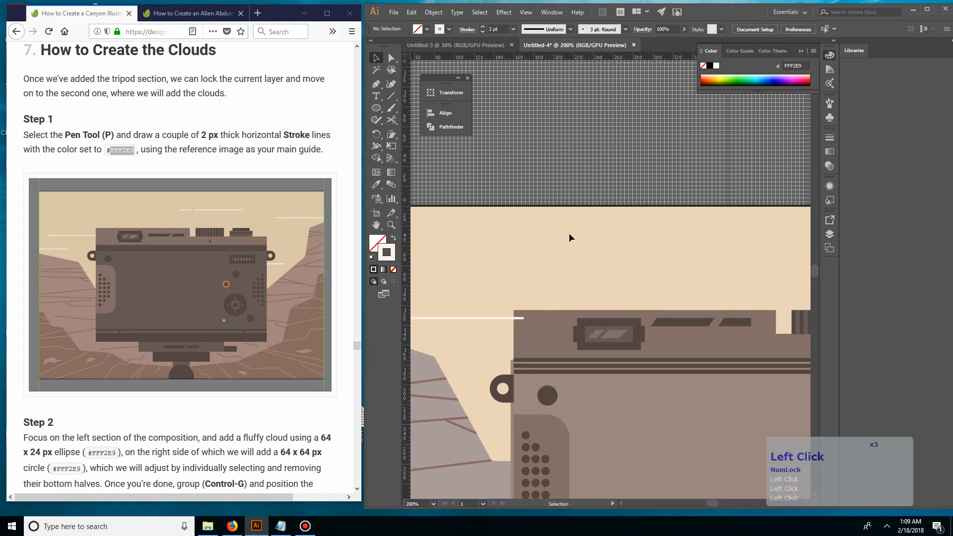
Delete the empty screen layer
left_click(830, 234)
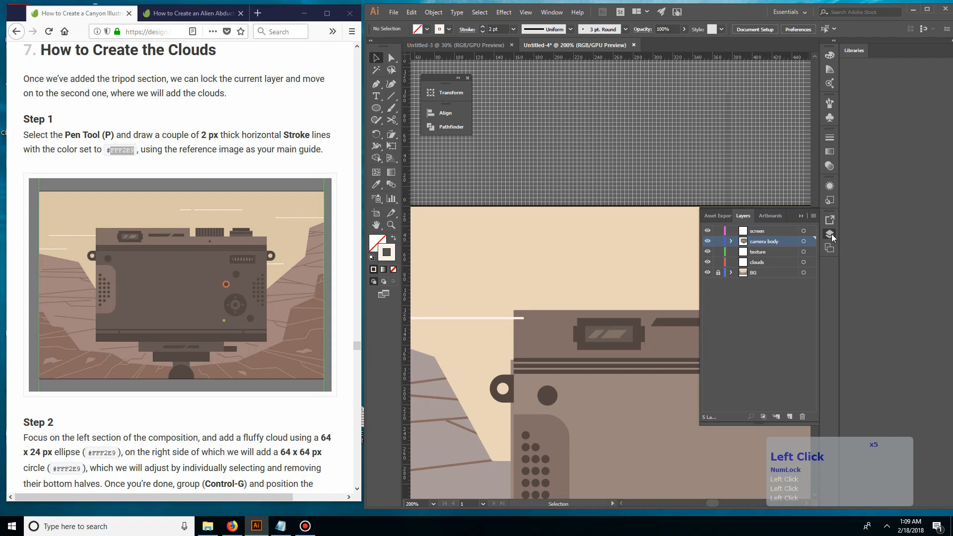
left_click(762, 225)
left_click(750, 231)
left_click_drag(751, 231, 804, 417)
Select both cloud lines on the left side of the sky and send them to the back, behind the camera
left_click_drag(519, 155, 628, 160)
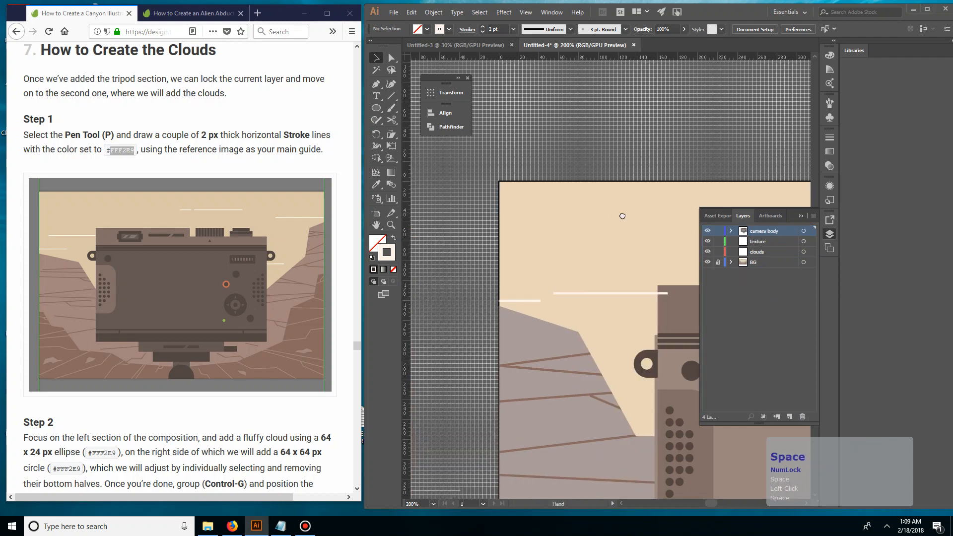
left_click_drag(620, 213, 586, 223)
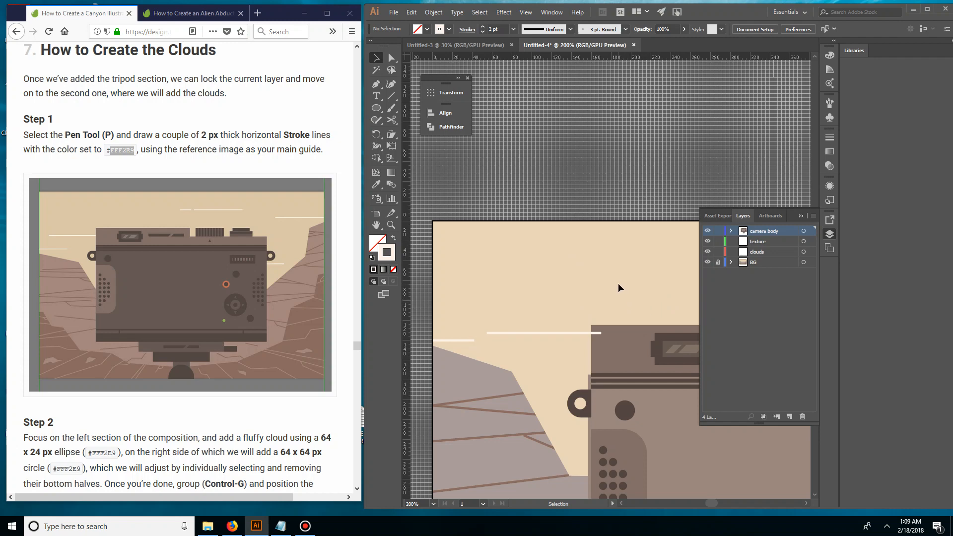
left_click(602, 335)
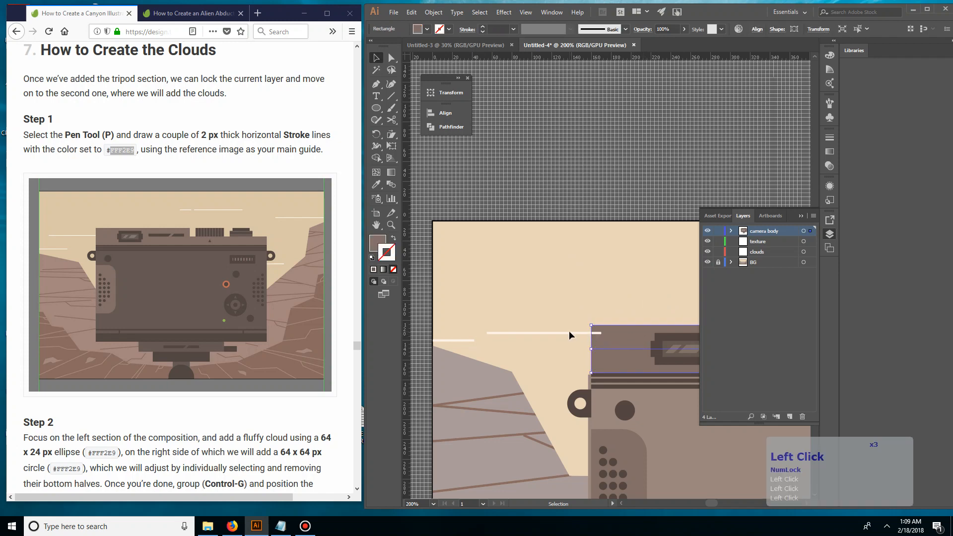
left_click(569, 330)
left_click(607, 331)
left_click(521, 334)
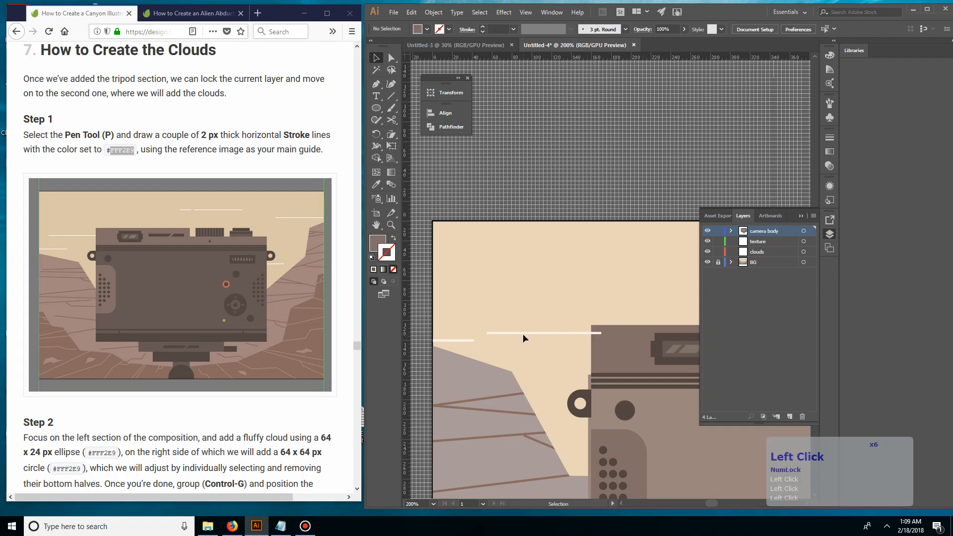
left_click_drag(515, 336, 440, 345)
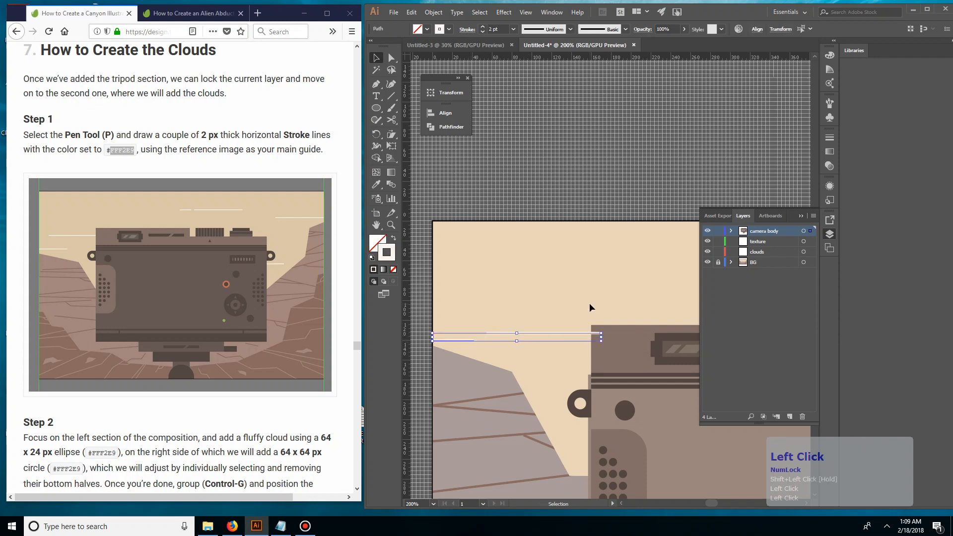
key("ctrl+shift+bracketleft")
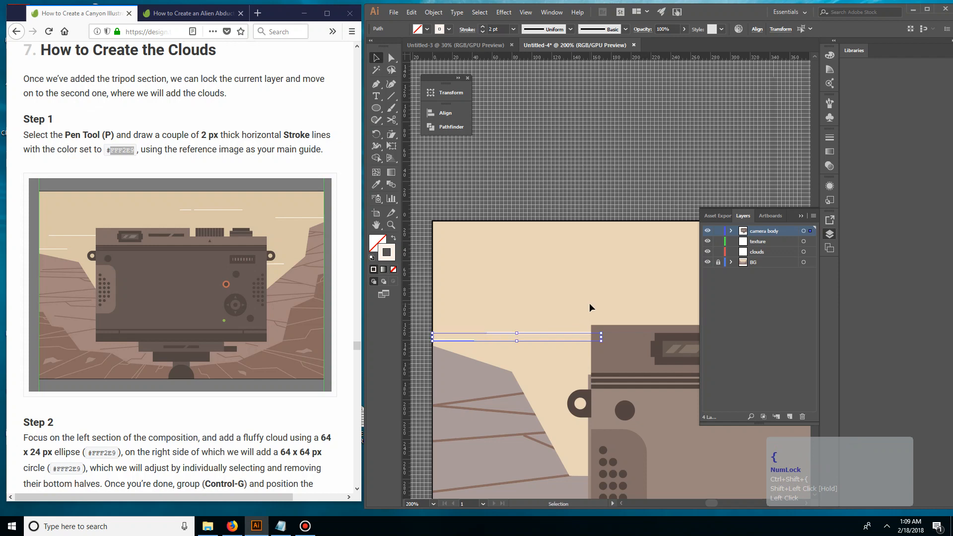
key("v")
left_click(590, 304)
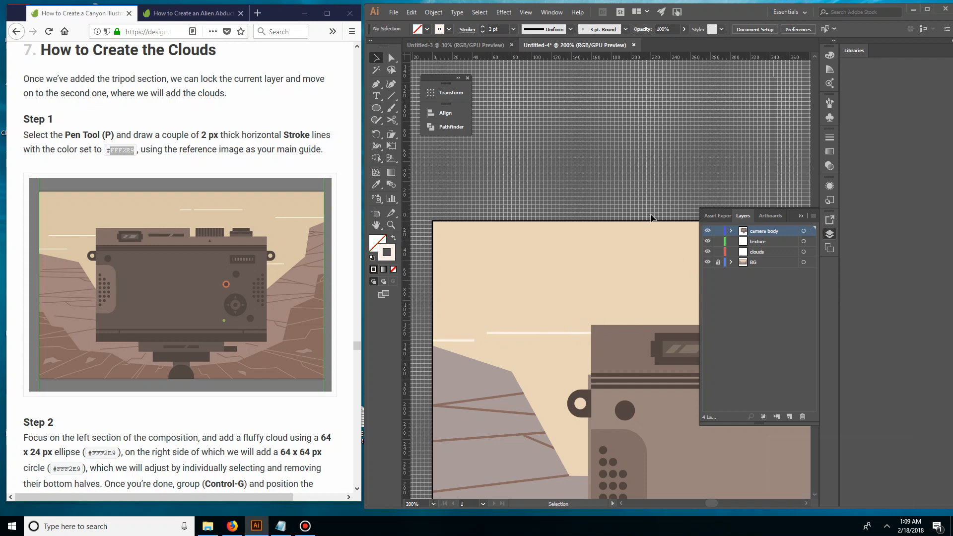
Hide the BG layer and show it again to check the background artwork
left_click_drag(651, 218, 575, 274)
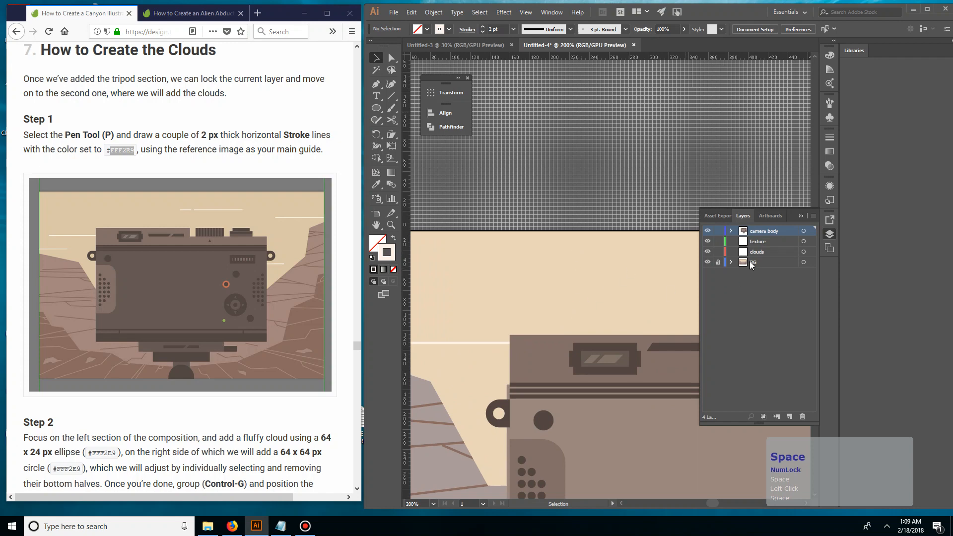
left_click(707, 262)
left_click(708, 262)
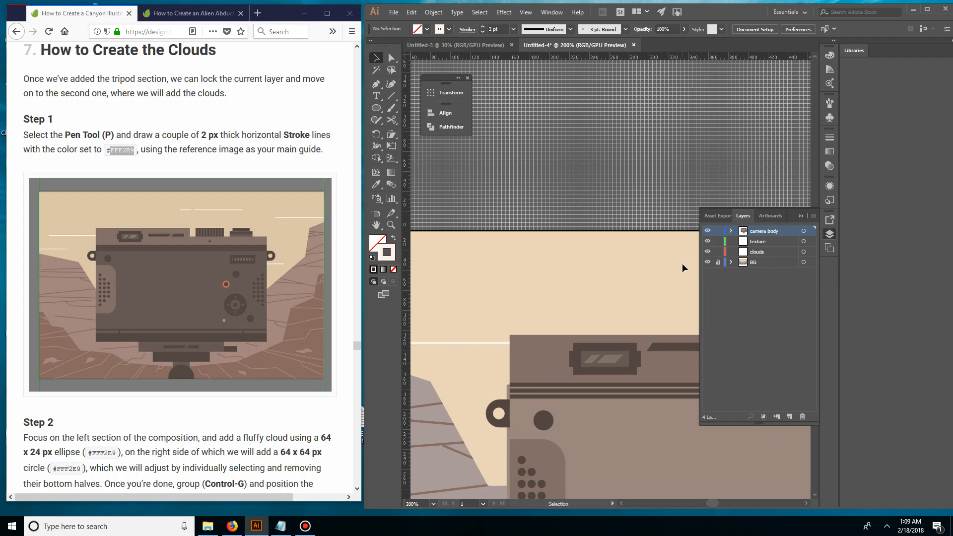
Draw two horizontal lines with the Line Segment tool, one above the camera and one ending at the artboard's right edge
left_click_drag(549, 312, 441, 147)
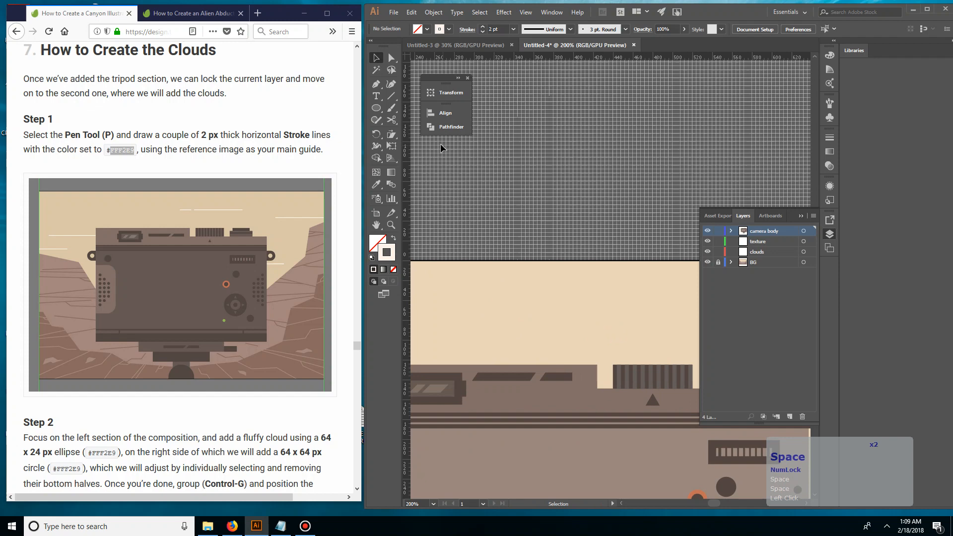
left_click(391, 96)
mouse_move(588, 310)
left_mouse_down()
mouse_move(535, 281)
mouse_move(534, 266)
mouse_move(546, 267)
mouse_move(505, 275)
mouse_move(624, 274)
mouse_move(443, 288)
left_mouse_up()
left_click_drag(624, 291, 470, 287)
left_click_drag(437, 427, 594, 327)
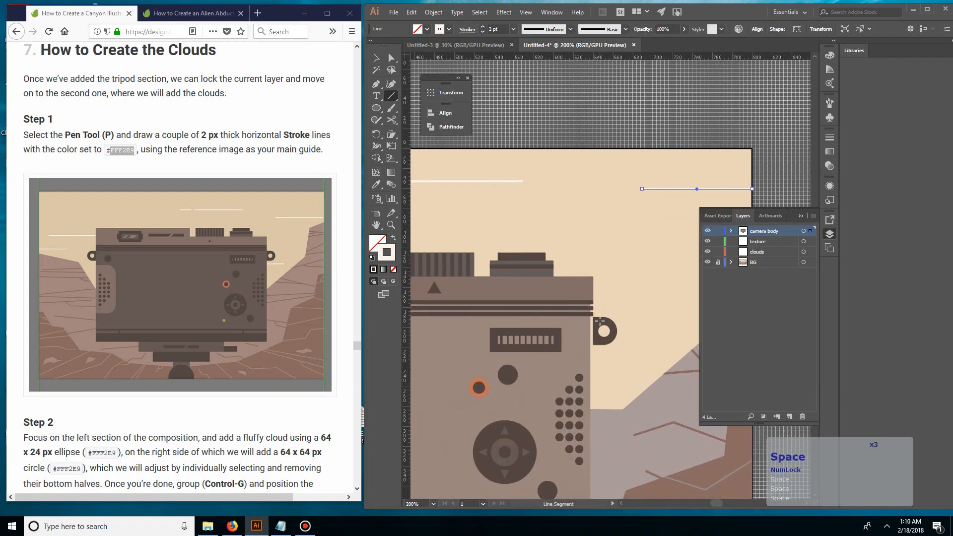
Draw a short horizontal line across the camera's right strap loop and send it to the back
left_click_drag(591, 325, 644, 325)
key("v")
left_click(606, 279)
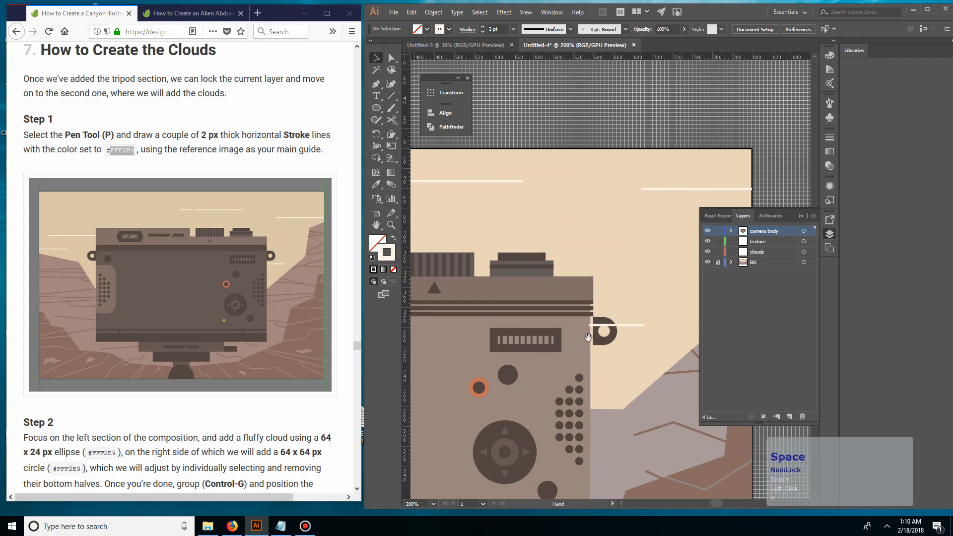
double_click(629, 325)
key("ctrl+shift+bracketleft")
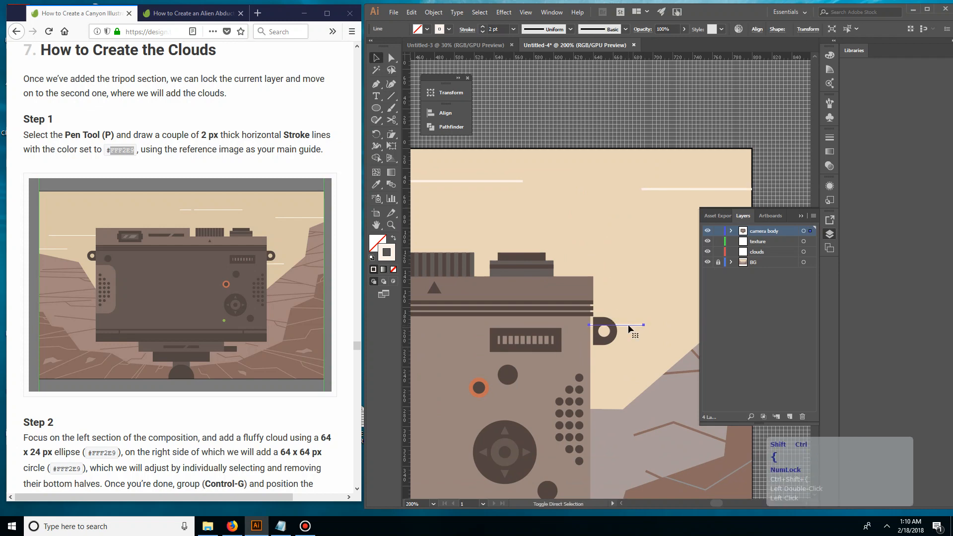
key("v")
left_click(622, 308)
key("space")
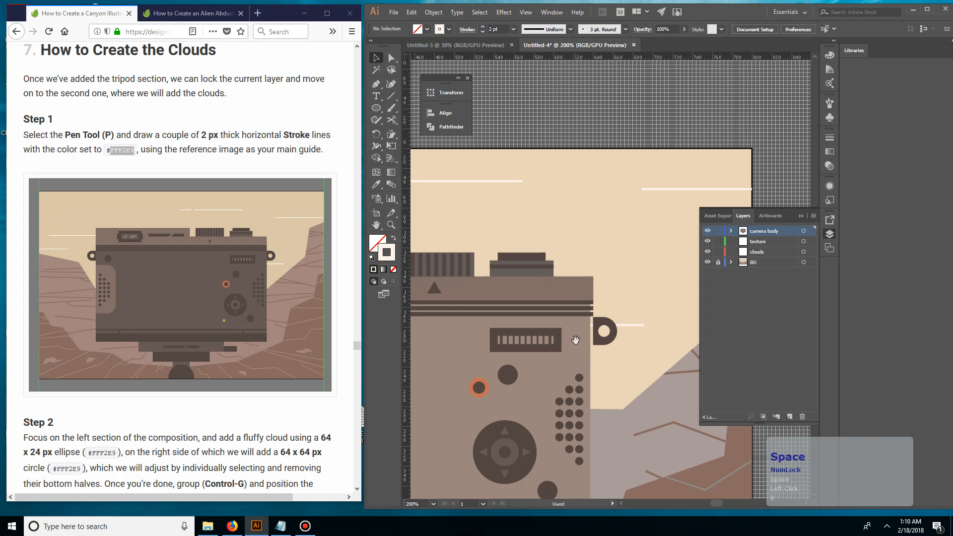
Select the short cloud line at the camera's right strap loop and send it farther back in the stacking order
left_click(631, 323)
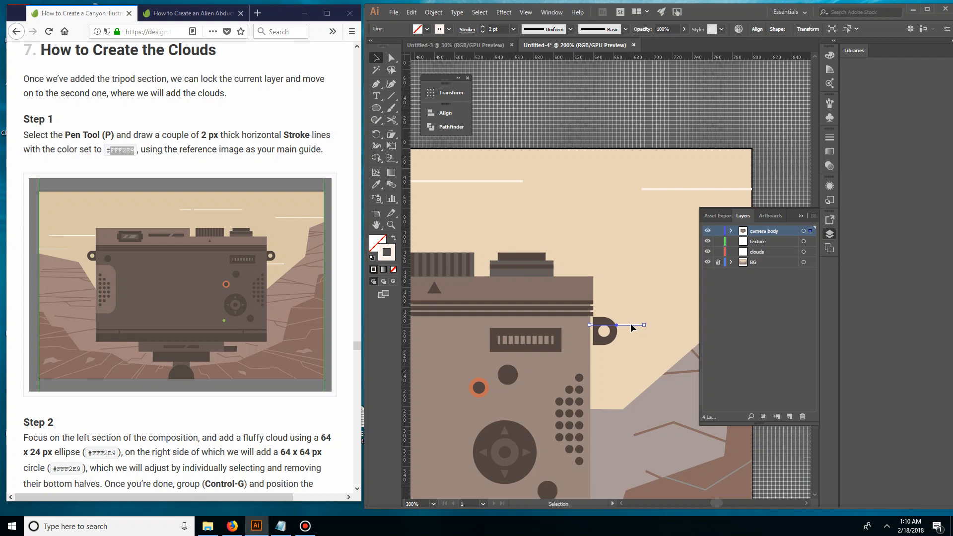
key("ctrl")
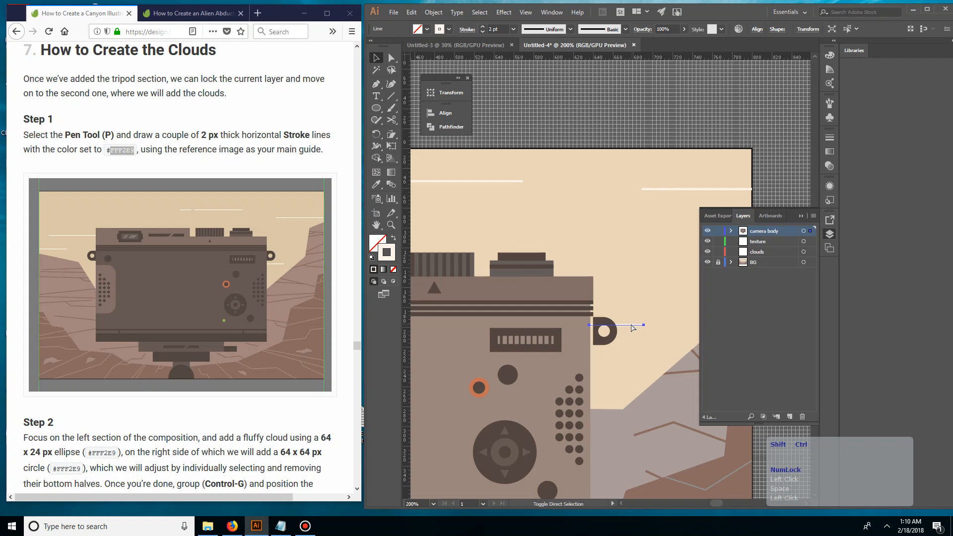
key("ctrl+shift+bracketleft")
key("ctrl+bracketleft")
key("ctrl+bracketleft")
key("ctrl+bracketleft")
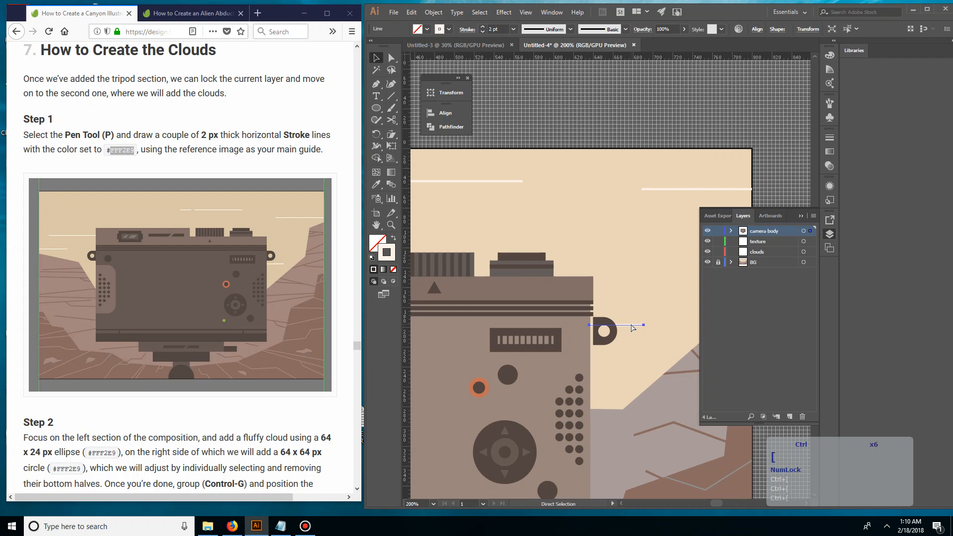
key("v")
left_click(677, 312)
Try widening the main camera body rectangle to 483 px by extending its right edge to the strap loop
key("space")
left_click_drag(589, 354, 544, 286)
key("space")
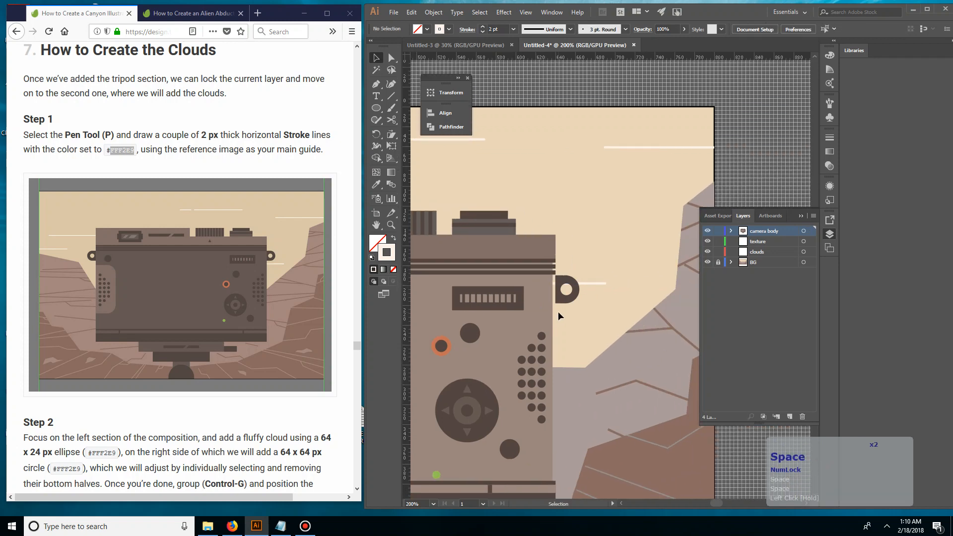
key("ctrl+=")
key("ctrl+=")
key("ctrl+=")
left_click(451, 353)
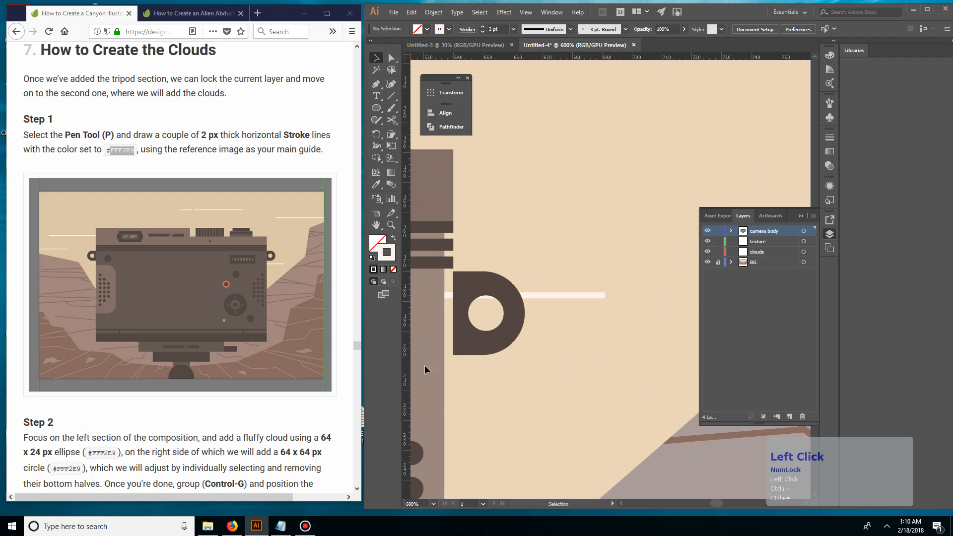
left_click(424, 365)
scroll(484, 391, "down", 3)
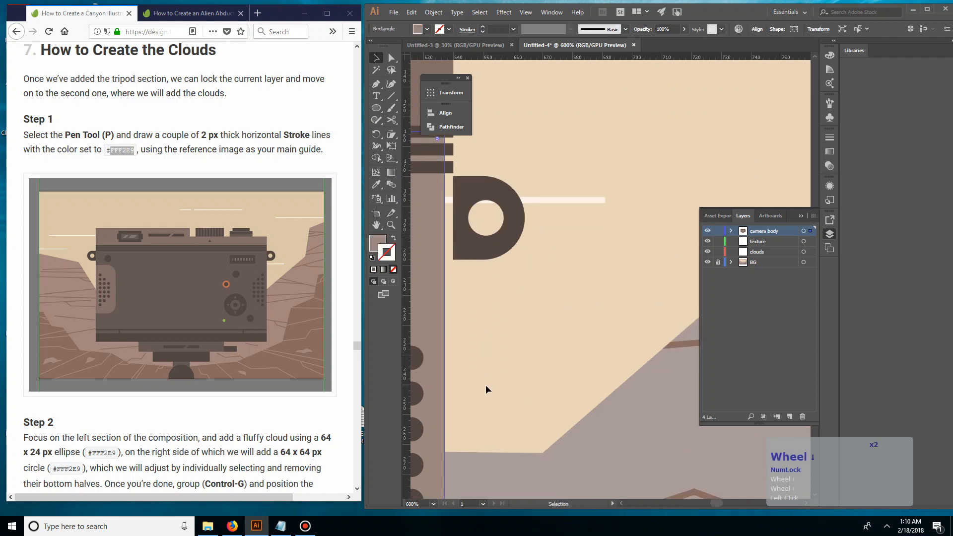
key("space")
left_click_drag(486, 385, 637, 275)
key("space")
left_click_drag(622, 315, 592, 199)
key("space")
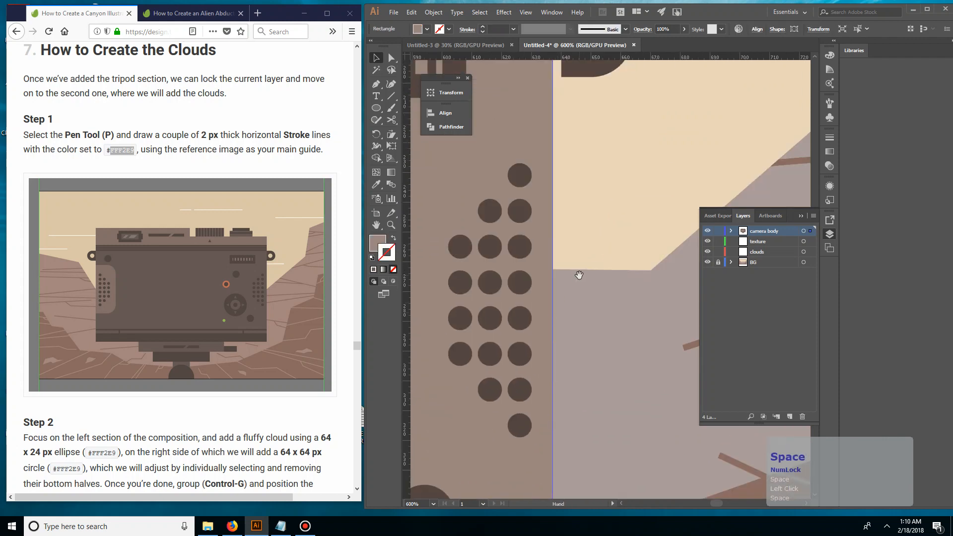
left_click_drag(579, 276, 571, 325)
left_click_drag(544, 368, 553, 368)
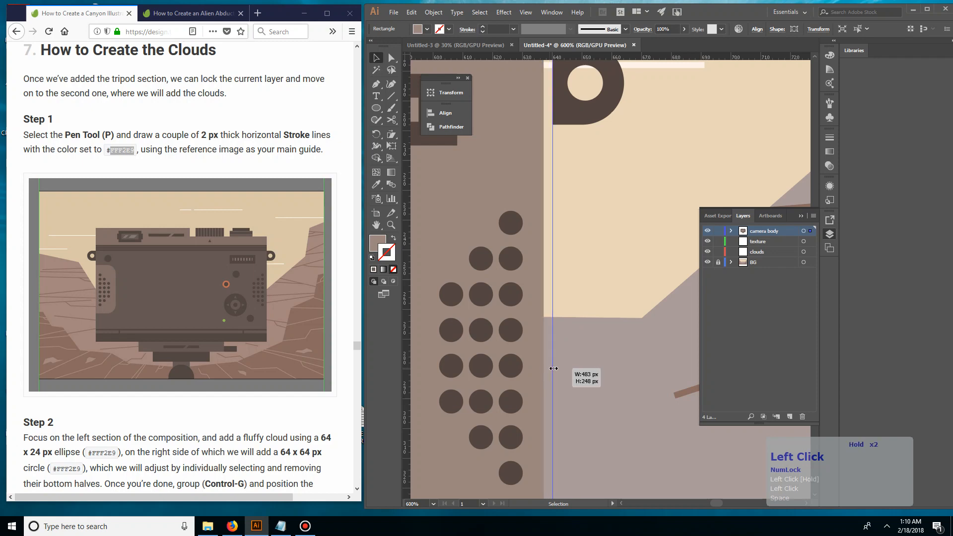
Undo the last changes to the main camera body rectangle
left_click(586, 272)
key("ctrl+minus")
key("ctrl+minus")
key("ctrl+minus")
key("ctrl+minus")
key("ctrl+minus")
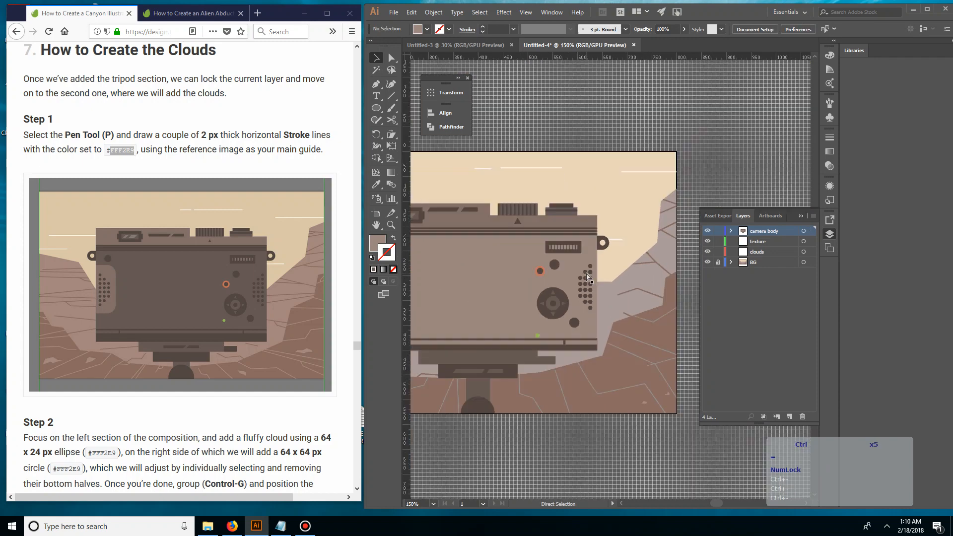
key("space")
left_click_drag(483, 305, 611, 291)
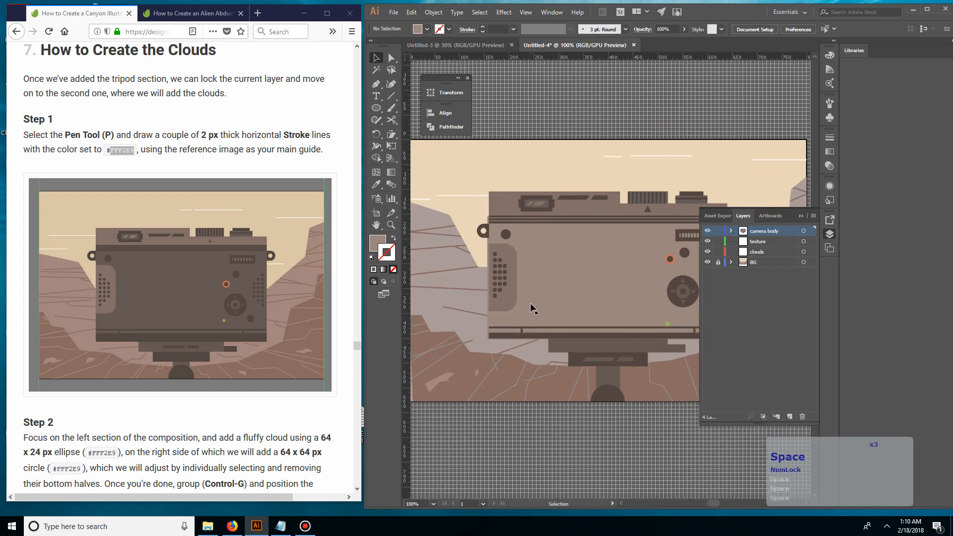
key("space")
left_click_drag(756, 184, 636, 195)
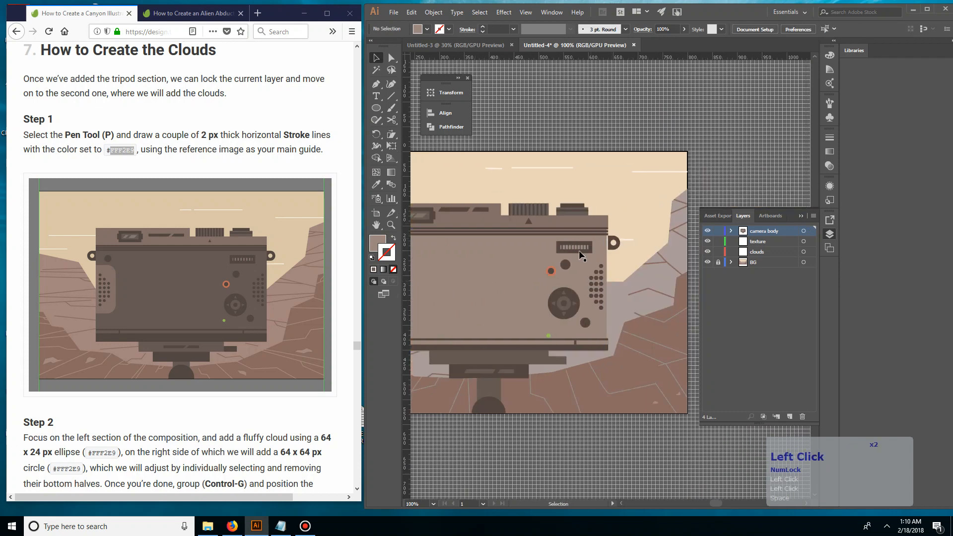
left_click_drag(516, 260, 519, 261)
key("ctrl+z")
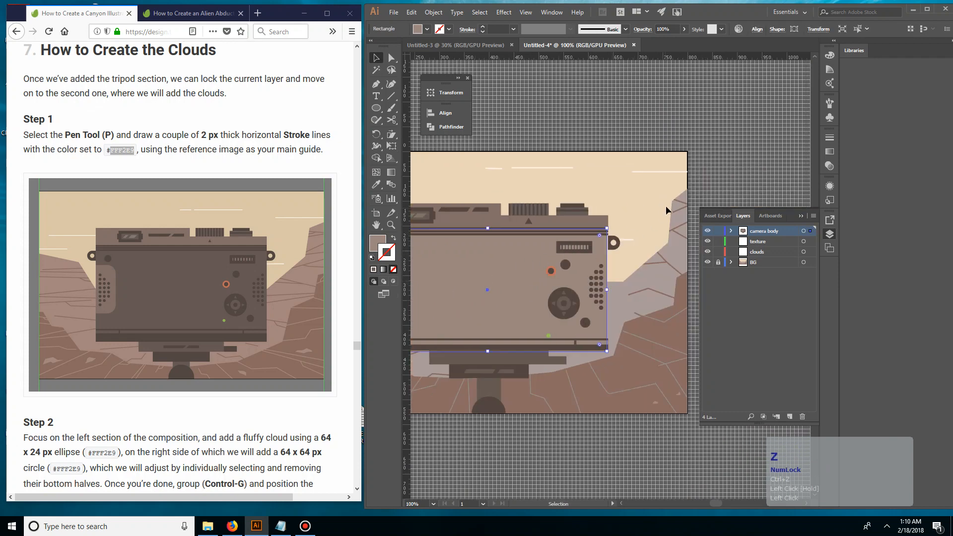
Nudge the main camera body rectangle to the right until its edge is flush with the camera's top section
key("ctrl+equal")
key("ctrl+equal")
key("ctrl+equal")
key("ctrl+equal")
key("space")
left_click_drag(619, 140, 437, 180)
left_click_drag(657, 134, 475, 173)
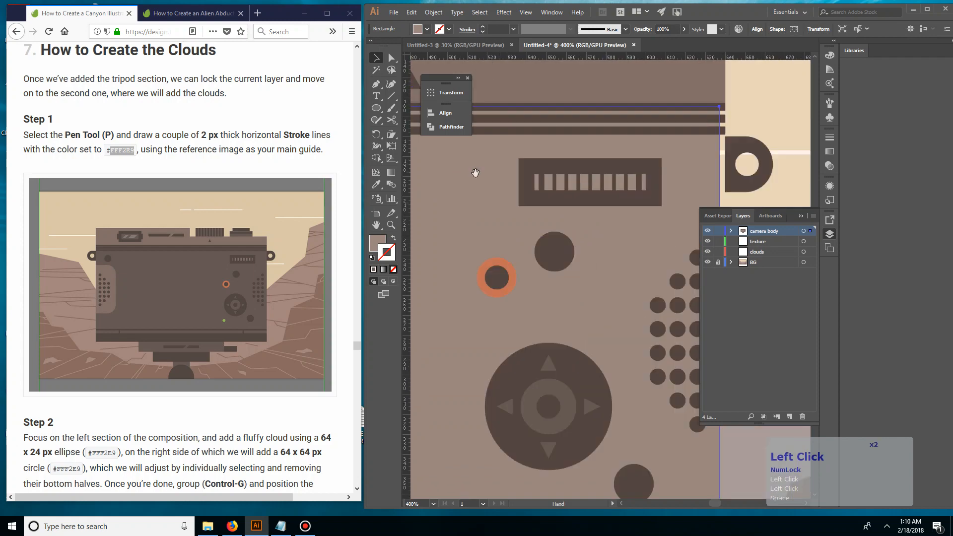
left_click_drag(658, 166, 549, 193)
key("Right")
key("Right")
key("Right")
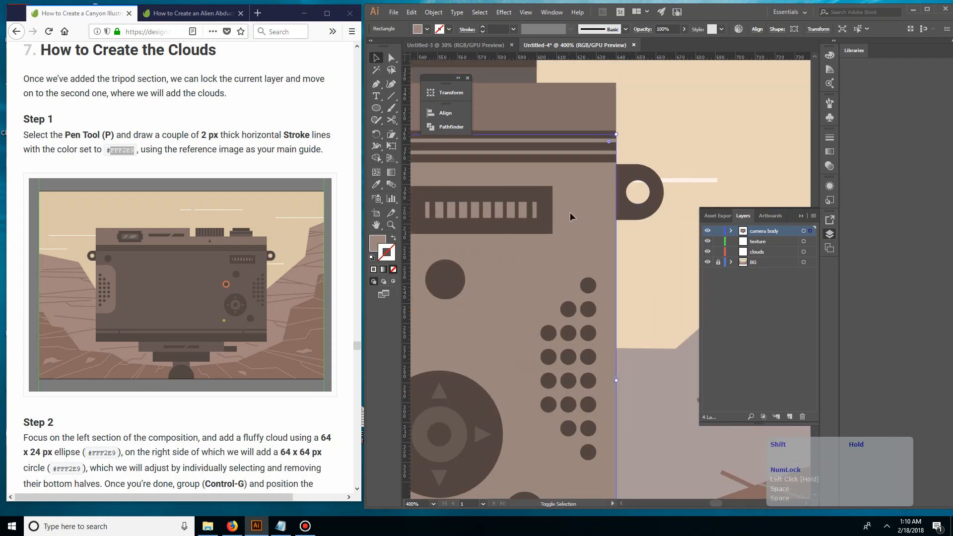
Select the main camera body rectangle and lock it in place
double_click(675, 126)
key("ctrl+minus")
key("ctrl+minus")
key("ctrl+minus")
key("ctrl+minus")
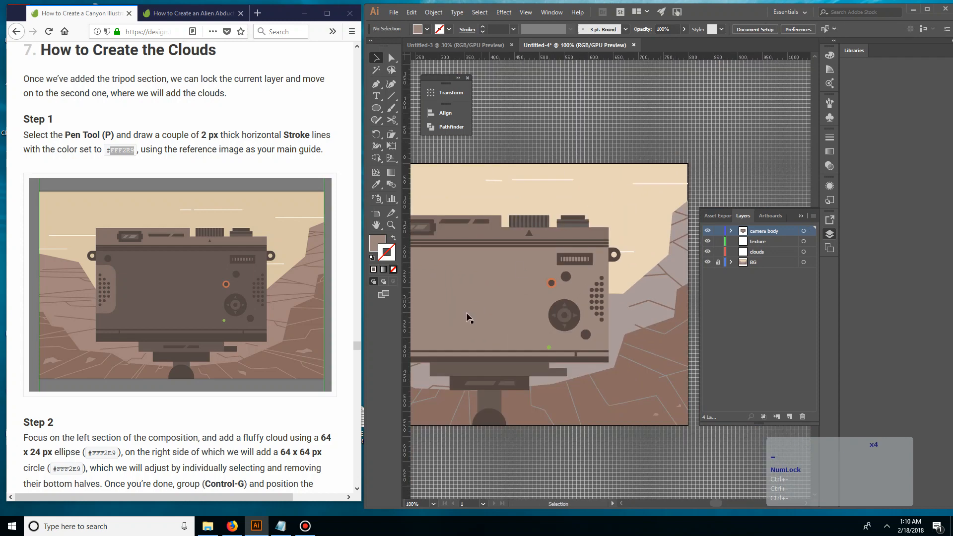
left_click(466, 312)
key("ctrl+2")
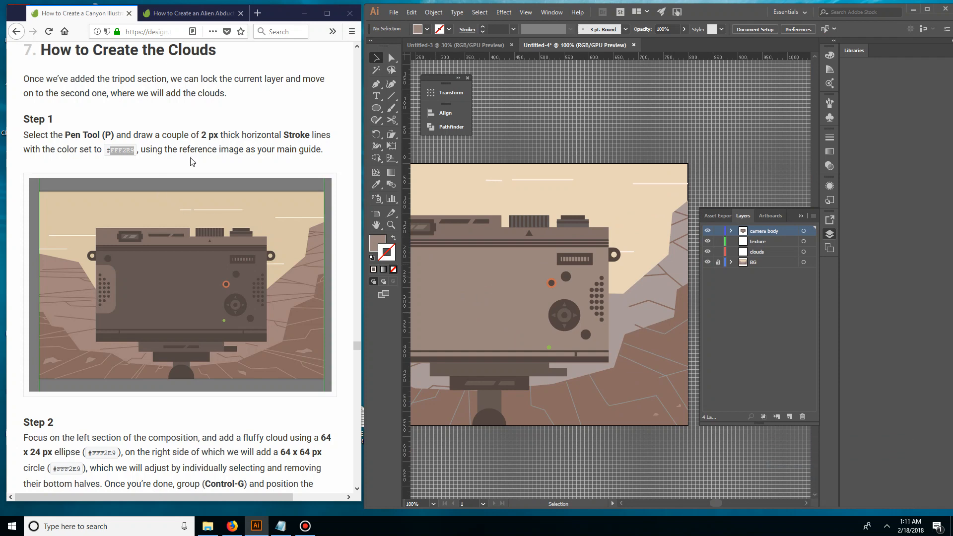
Draw a 64 x 24 px ellipse in the sky above the camera, following Step 2 of the tutorial
scroll(192, 164, "down", 10)
scroll(222, 204, "up", 1)
left_click(494, 129)
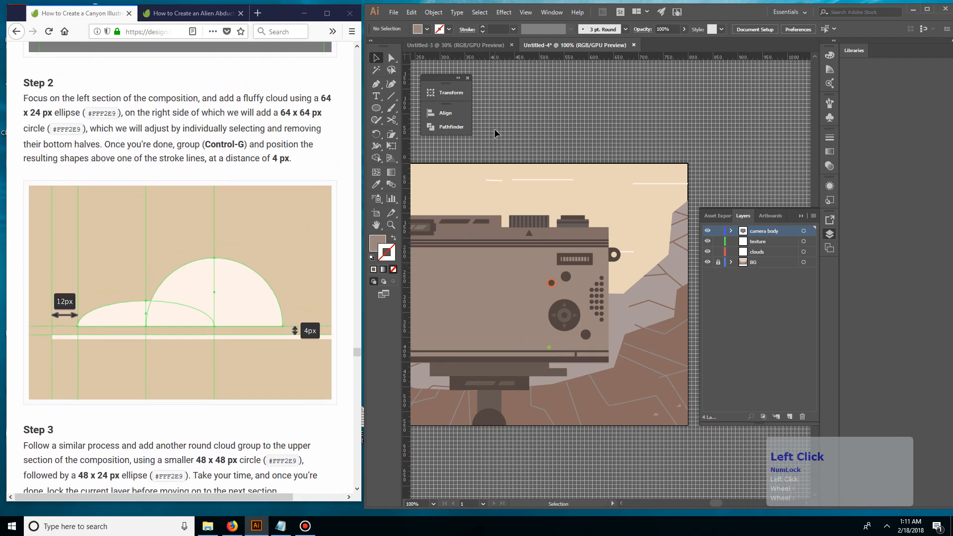
key("space")
left_click_drag(495, 129, 548, 169)
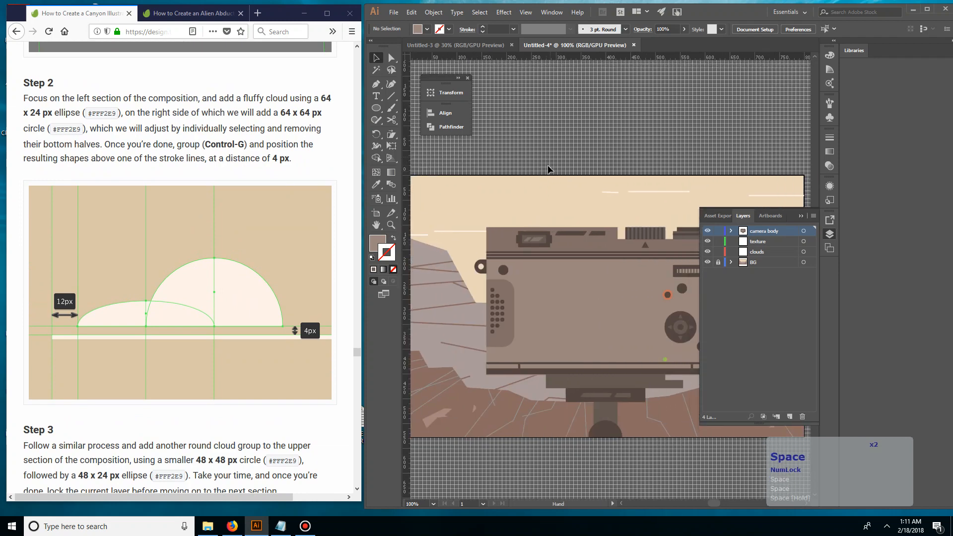
key("l")
left_click(523, 177)
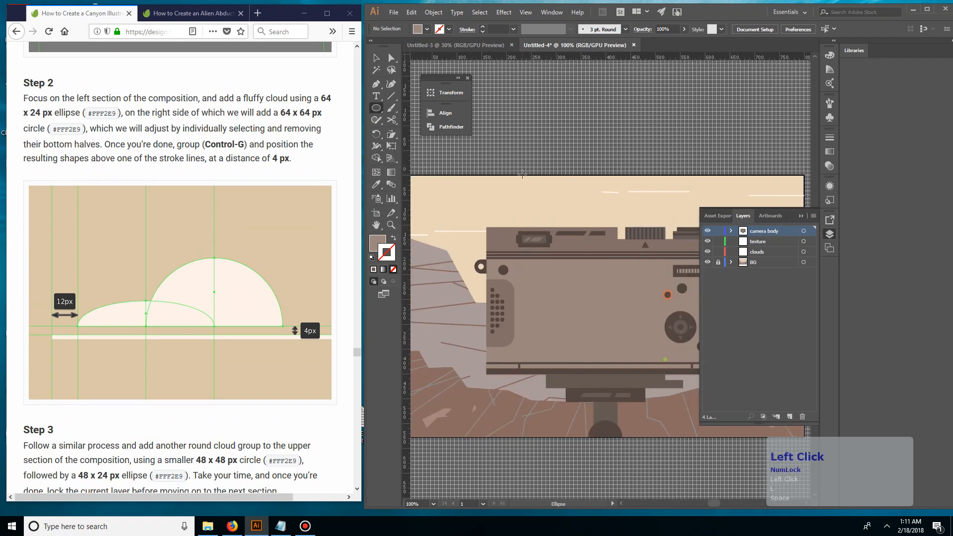
type("64")
key("Tab")
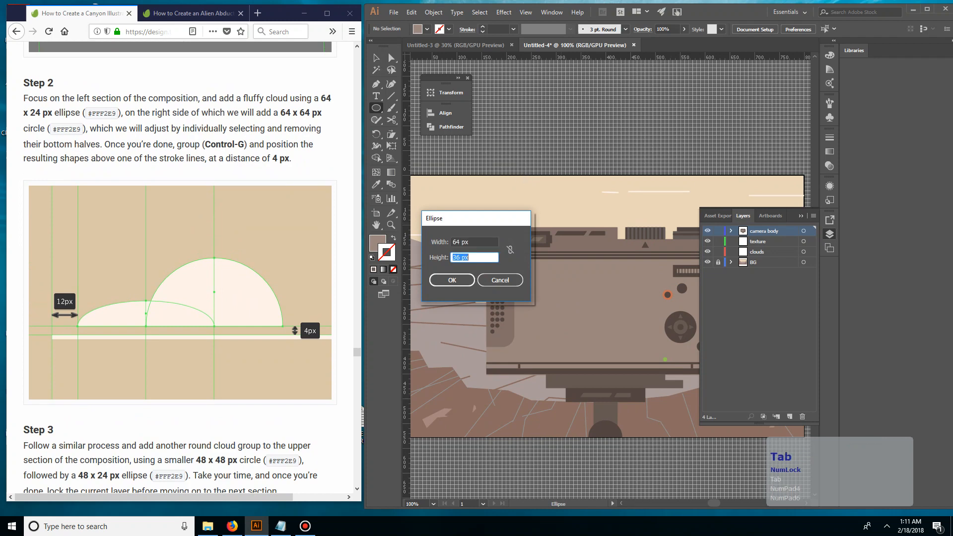
type("24")
key("Return")
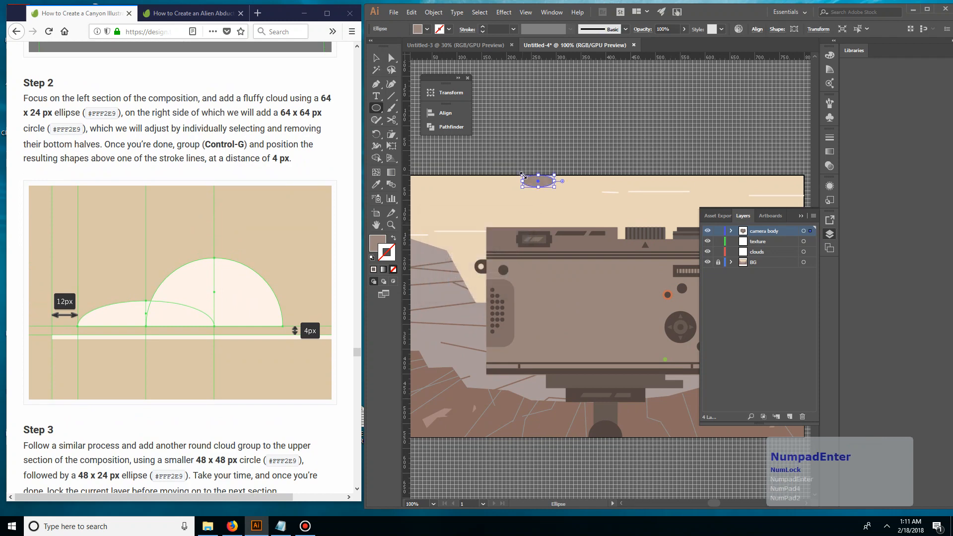
Sample the cloud line's color for the ellipse and swap fill and stroke so the color becomes its fill
key("v")
key("i")
left_click(610, 193)
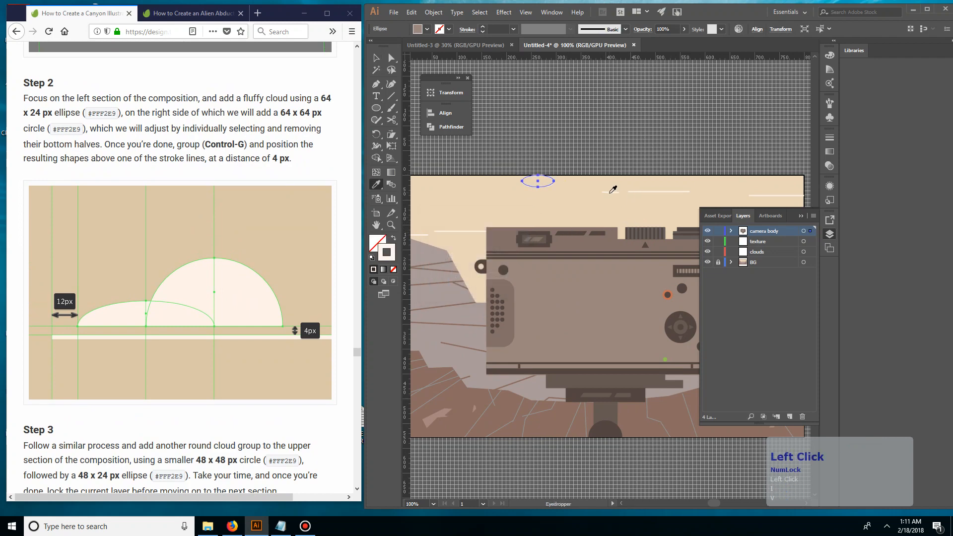
key("v")
left_click(546, 181)
left_click(547, 185)
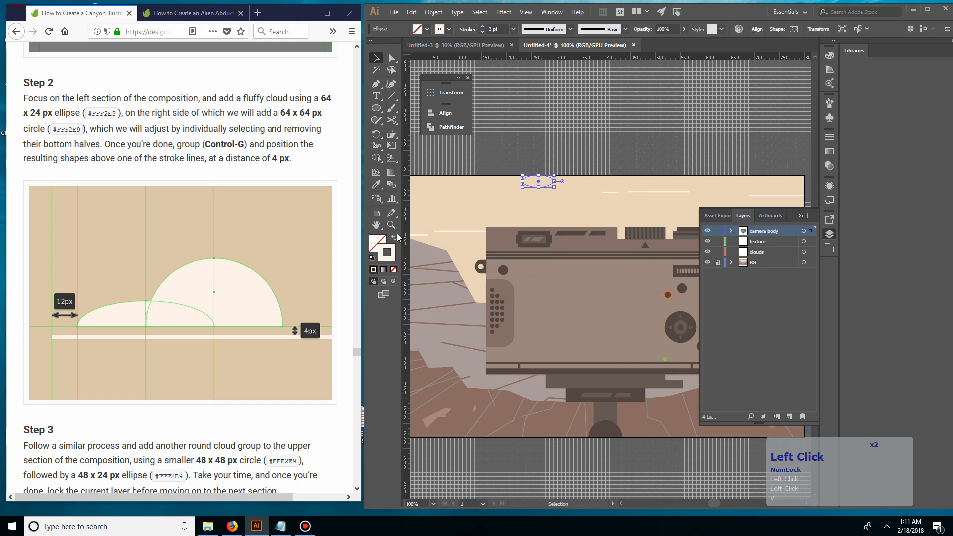
left_click(394, 239)
Move the ellipse to the left part of the sky, above the left cloud lines
left_click(471, 208)
left_click_drag(549, 185, 464, 204)
left_click_drag(481, 197, 492, 207)
key("space")
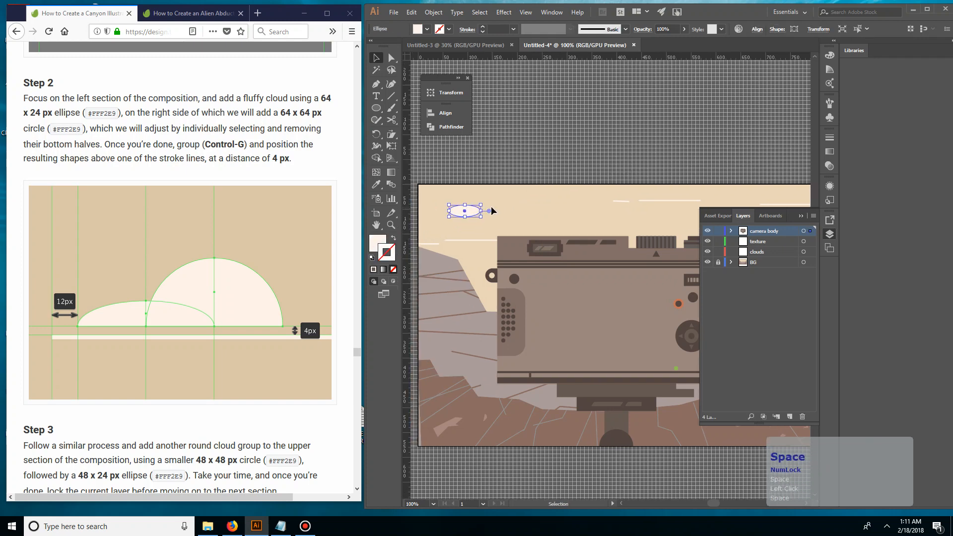
key("ctrl+KP_Add")
key("ctrl+KP_Add")
key("ctrl+KP_Add")
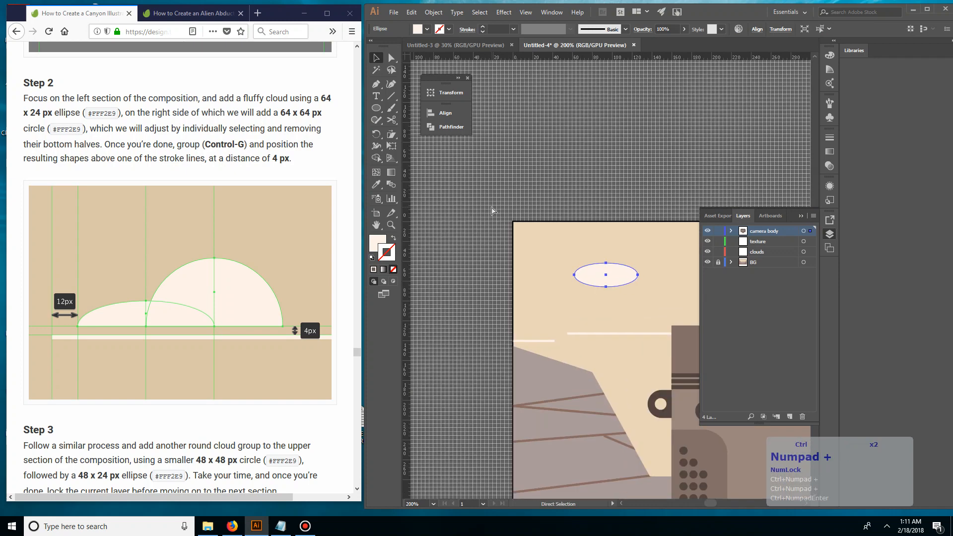
key("v")
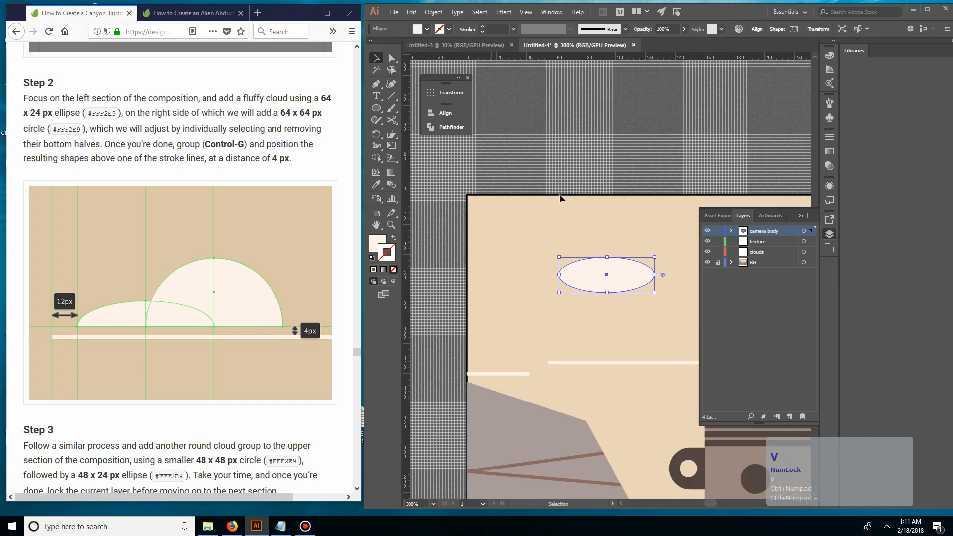
left_click(559, 194)
key("space")
left_click_drag(634, 186, 538, 179)
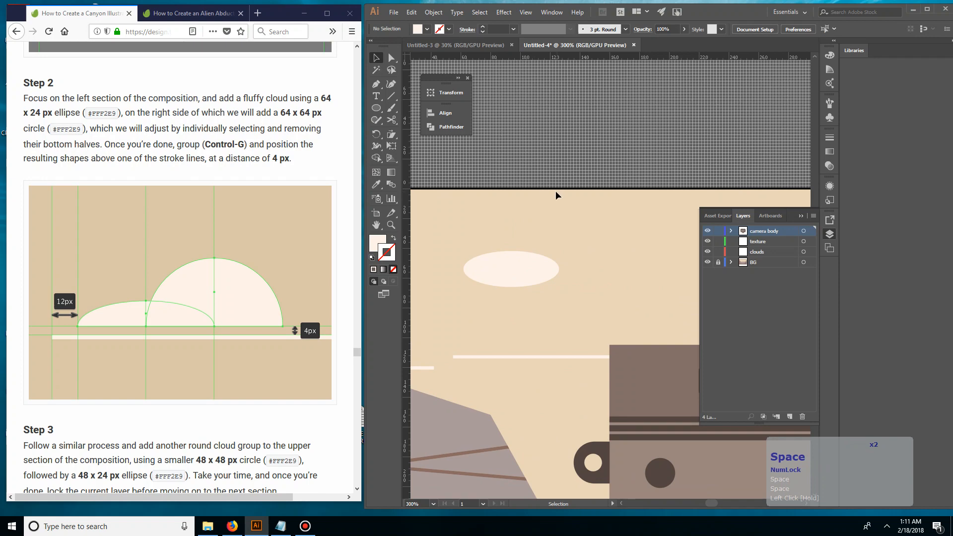
Try removing the ellipse's bottom anchor point with the Delete Anchor Point tool, then undo it
left_click(495, 262)
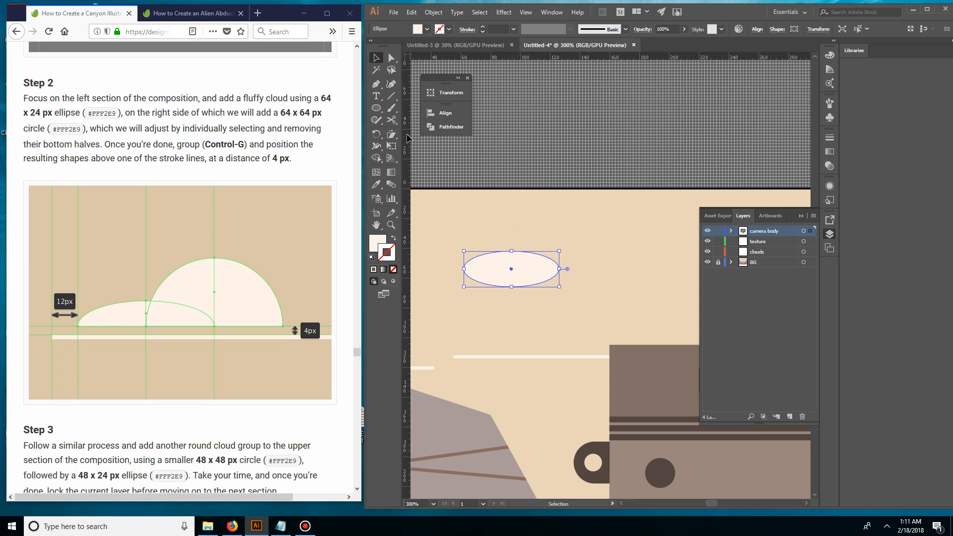
right_click(382, 86)
left_click(418, 108)
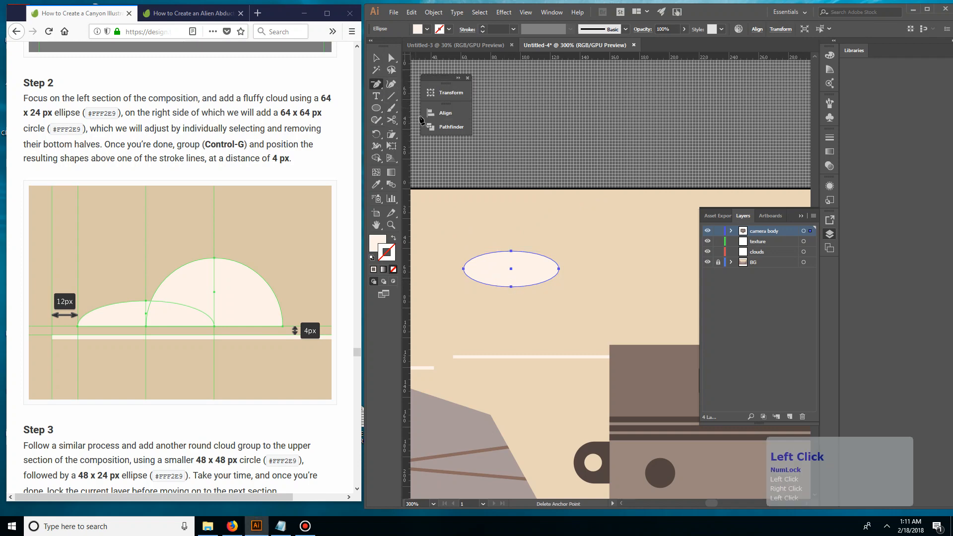
left_click(514, 293)
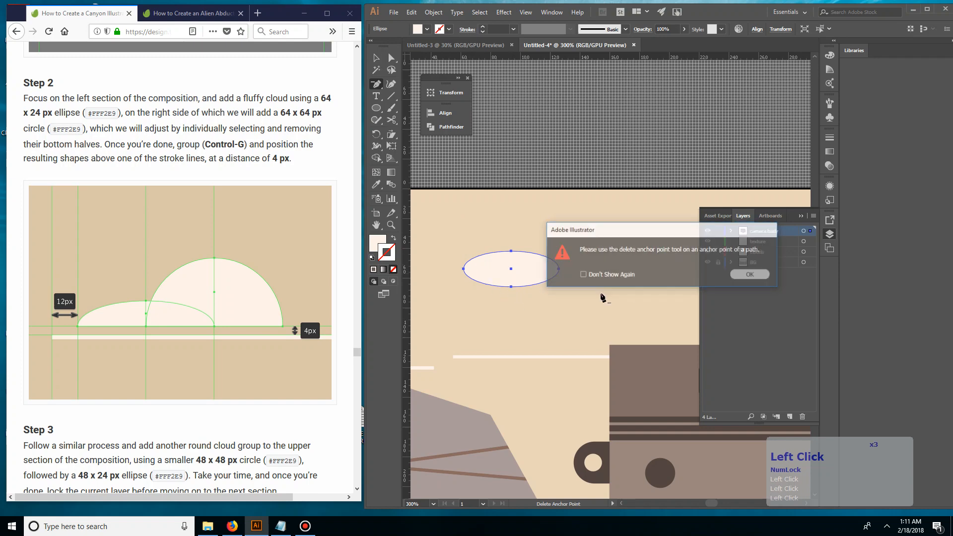
left_click(751, 302)
left_click(512, 287)
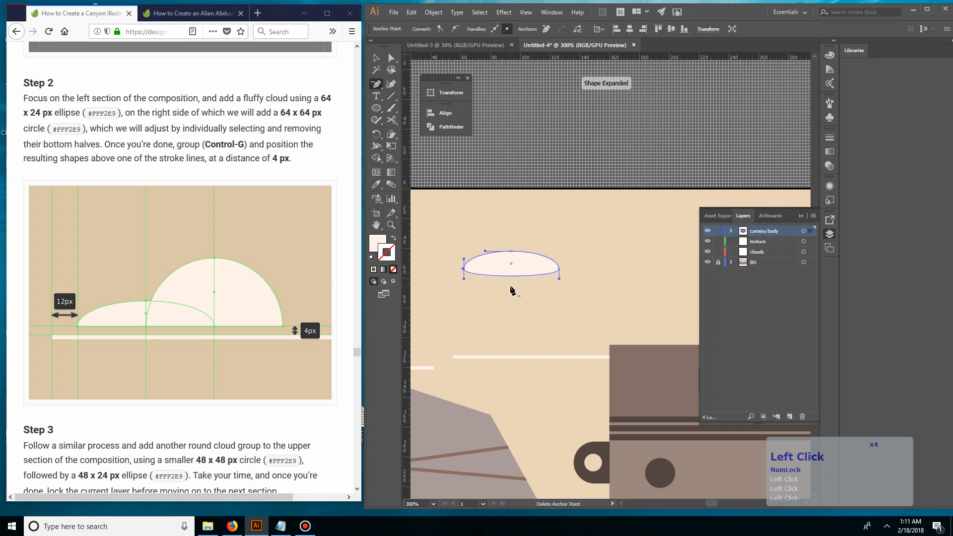
key("ctrl+z")
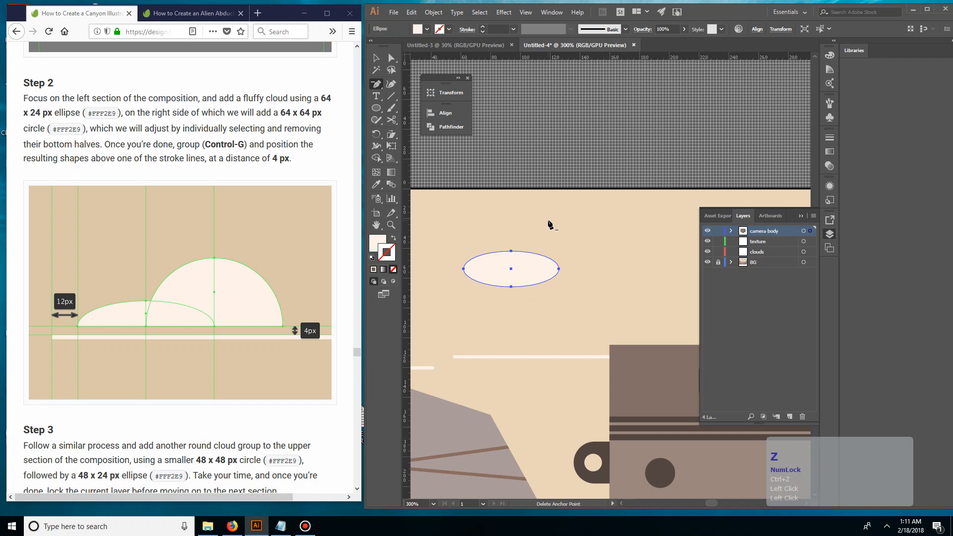
Try converting the ellipse's side anchor points to corners and raising its bottom point to flatten the underside
key("shift+c")
left_click(464, 269)
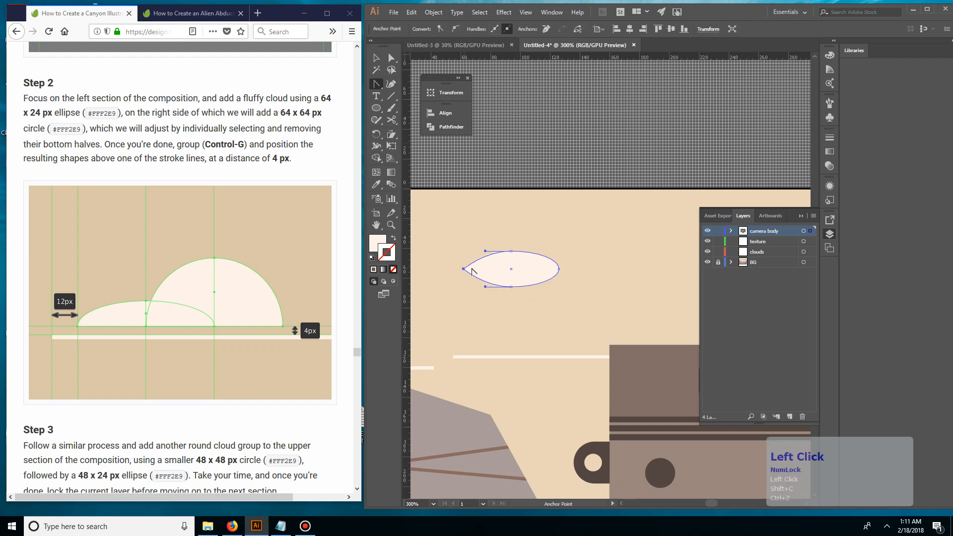
left_click(559, 269)
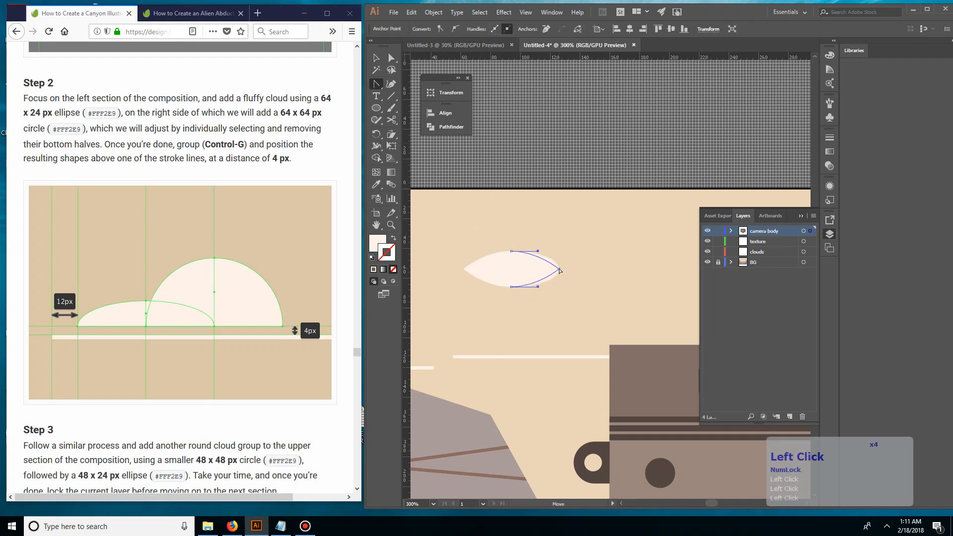
key("a")
left_click(511, 287)
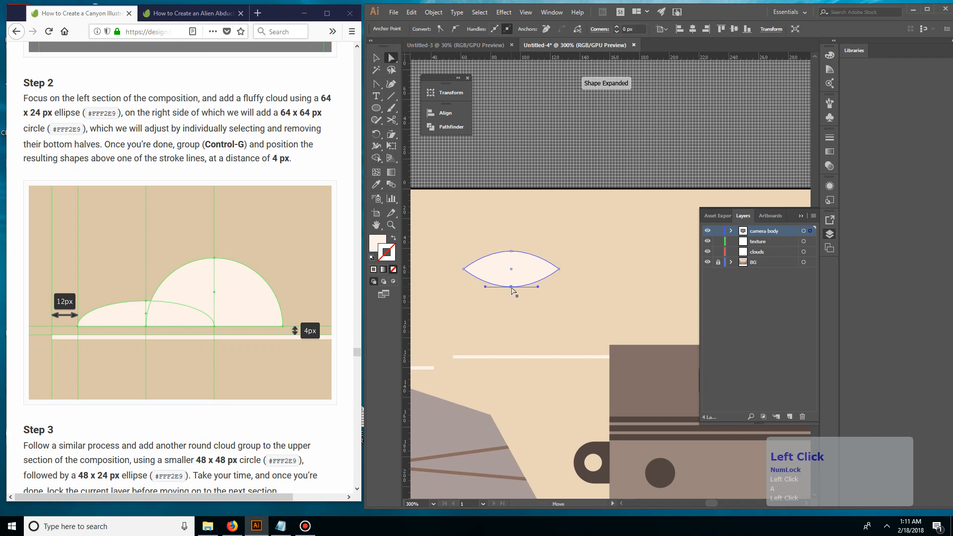
left_click_drag(512, 287, 512, 273)
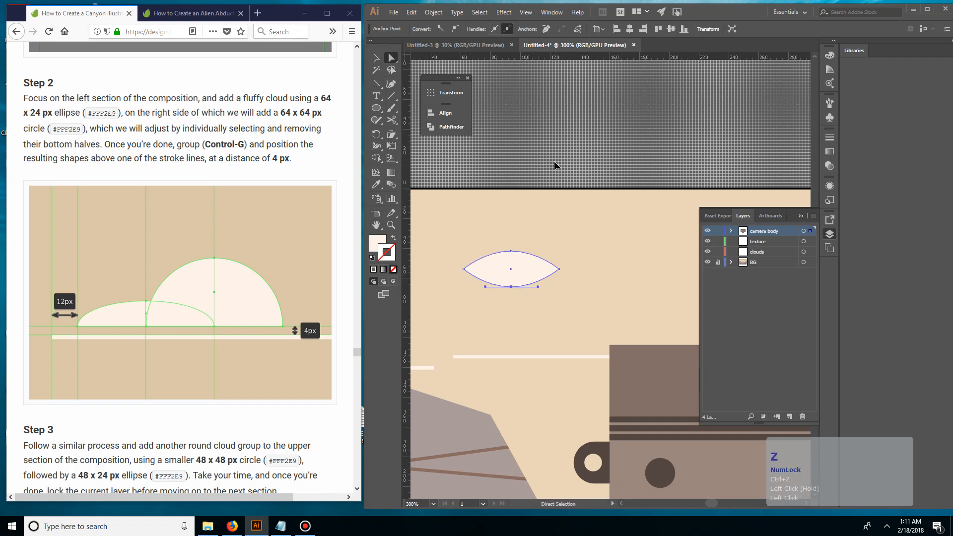
Replace the distorted ellipse with a new 64 x 24 px ellipse and move it above the left cloud line
left_click(376, 58)
left_click(517, 267)
key("Delete")
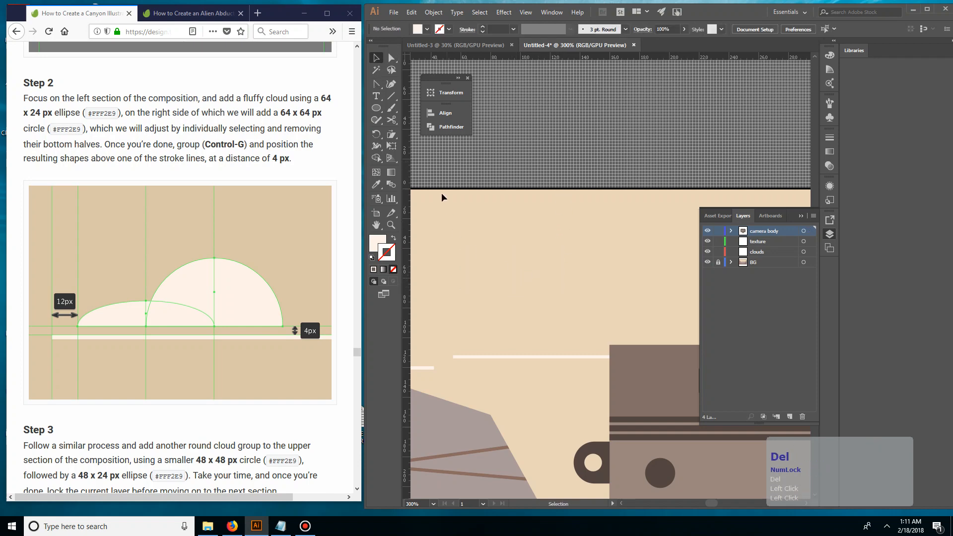
left_click(377, 108)
left_click(520, 246)
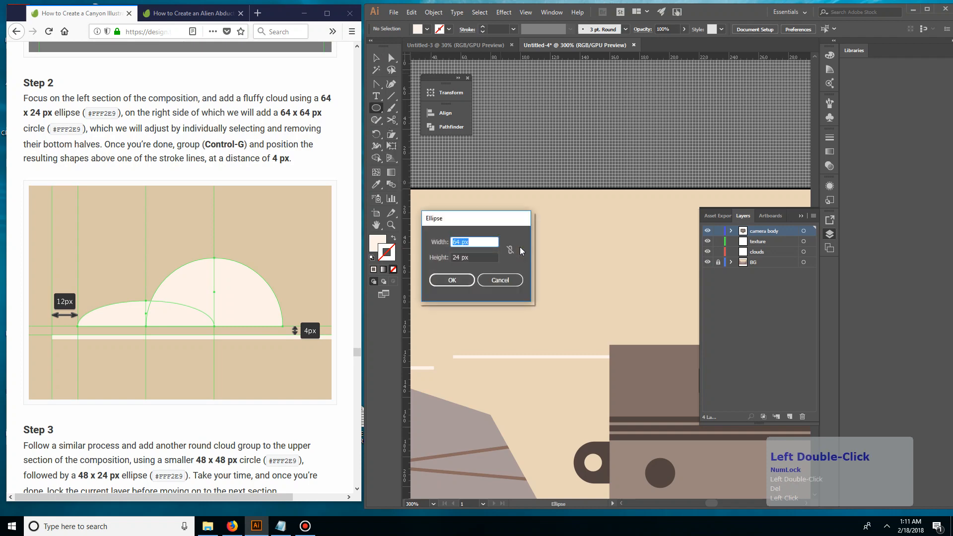
key("KP_Enter")
key("v")
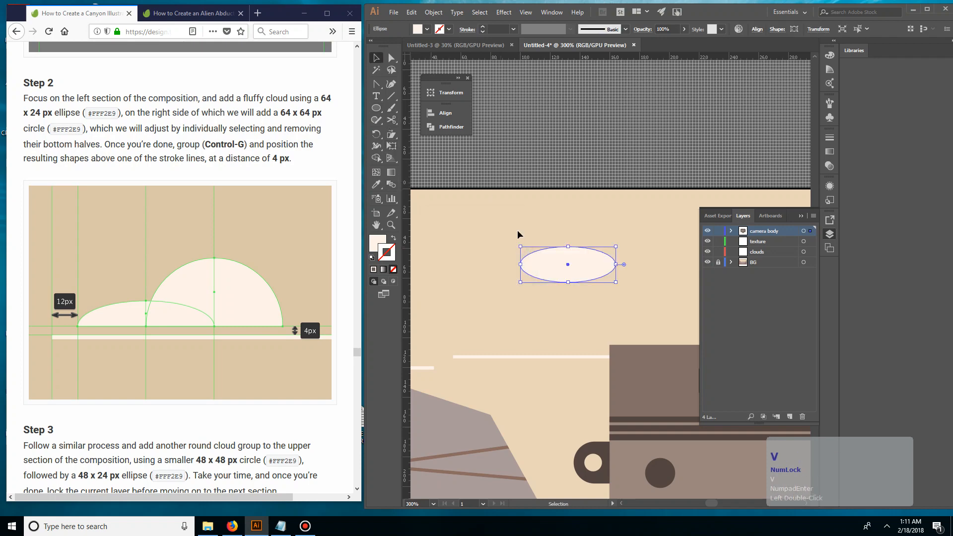
left_click(517, 242)
left_click_drag(546, 257, 503, 308)
Delete the ellipse's bottom anchor point so that only its upper half is left
left_click(483, 277)
key("a")
key("Delete")
key("v")
left_click(558, 279)
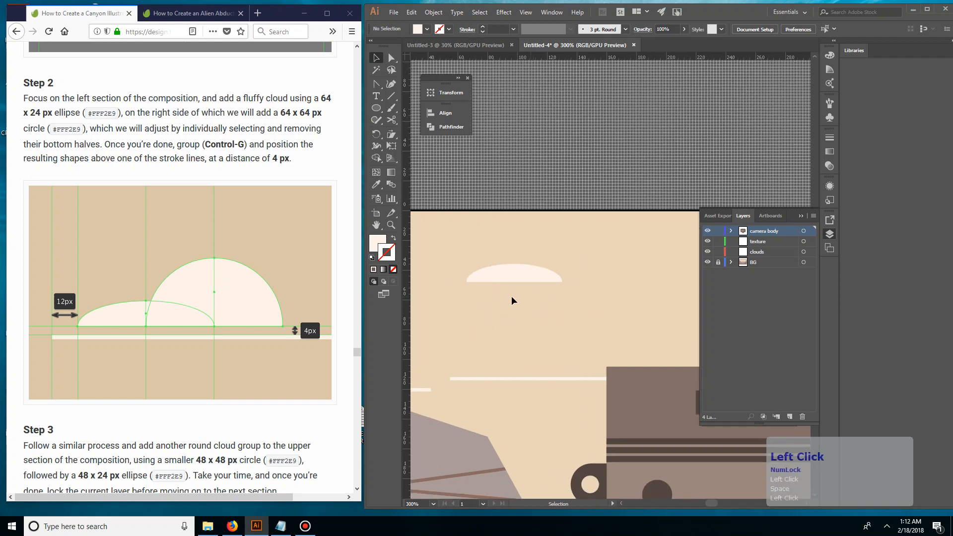
Connect the two open end points of the half-ellipse to close its flat base
key("a")
left_click_drag(457, 285, 575, 327)
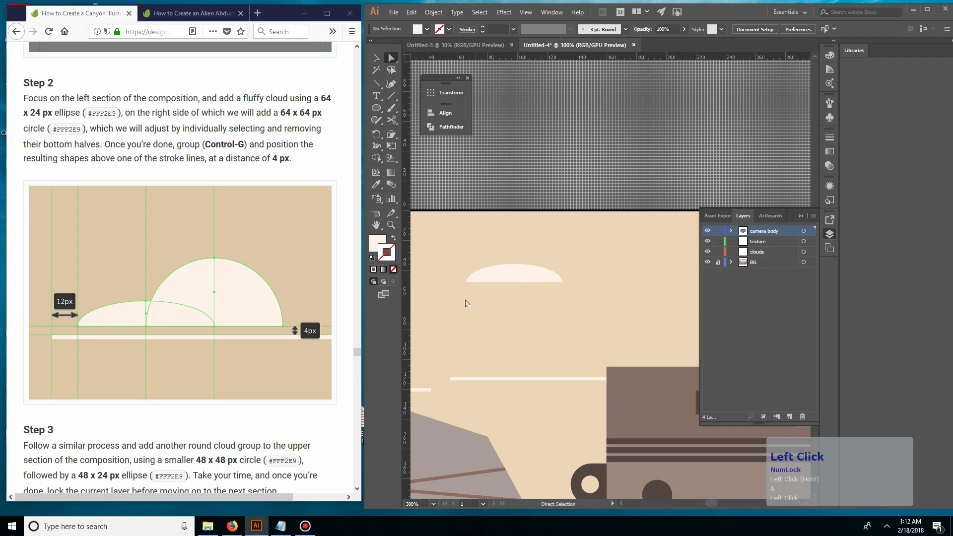
left_click(562, 282)
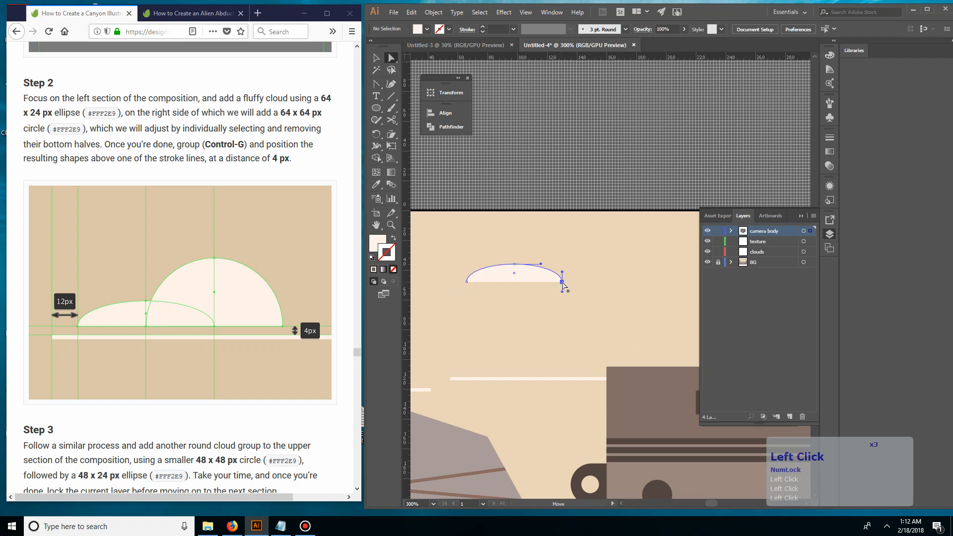
left_click(467, 282, "shift")
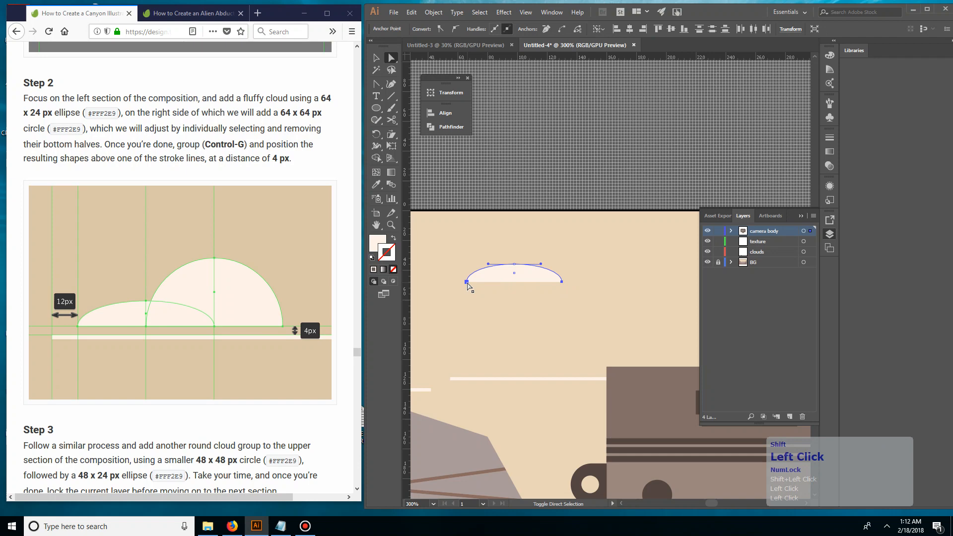
left_click(564, 29)
left_click(573, 138)
Draw a 64 x 64 px circle and place it over the right side of the half-ellipse
left_click_drag(633, 149, 574, 179)
left_click(376, 108)
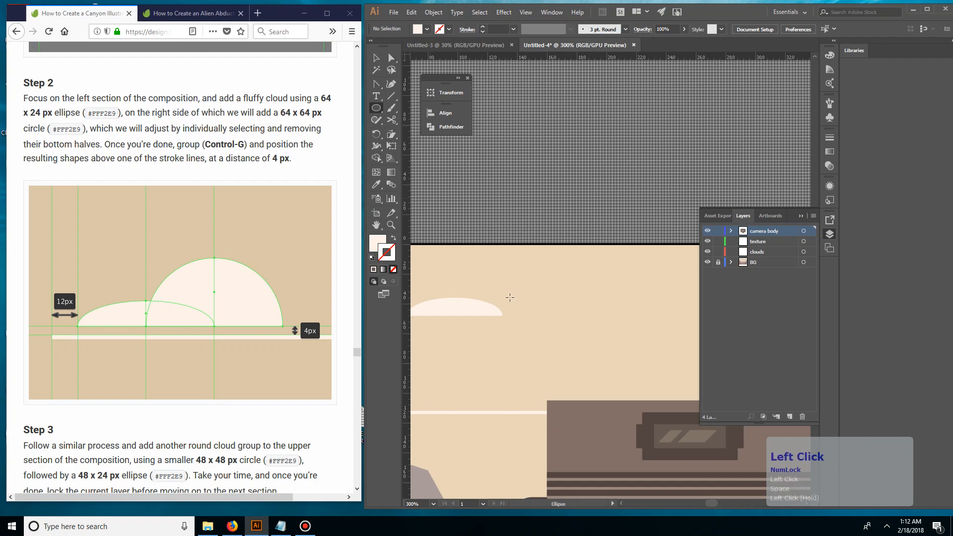
left_click(510, 301)
key("Tab")
type("64")
key("Return")
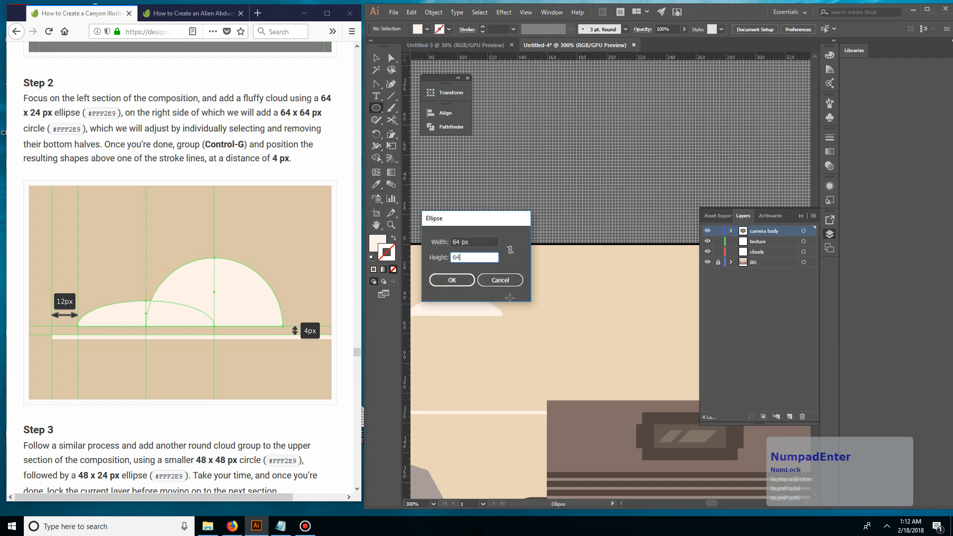
key("v")
left_click(561, 397)
left_click_drag(561, 397, 494, 314)
left_click(559, 398)
left_click(463, 386)
Delete the circle's bottom anchor point so that only its upper half is left
key("a")
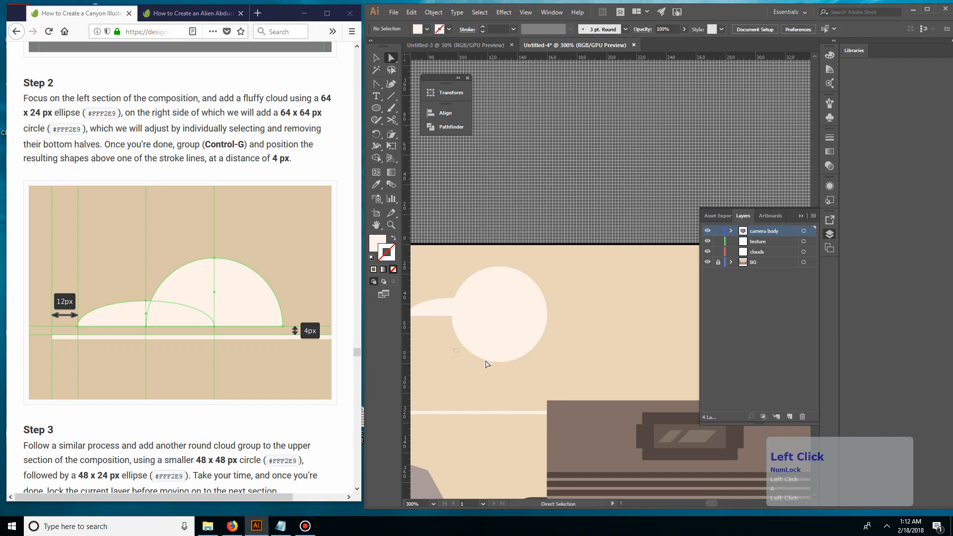
left_click(499, 361)
key("Delete")
left_click(547, 335)
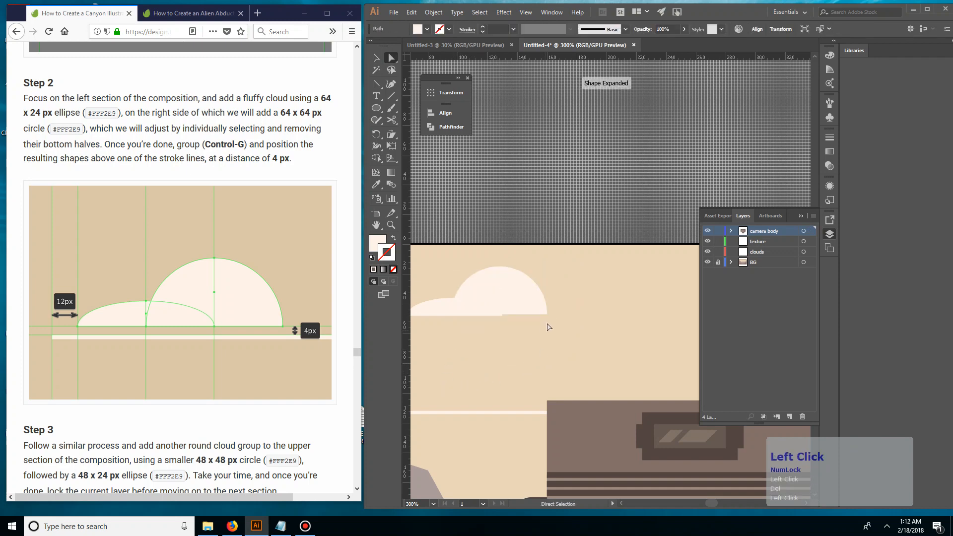
Connect the two open end points of the half-circle
left_click(548, 315)
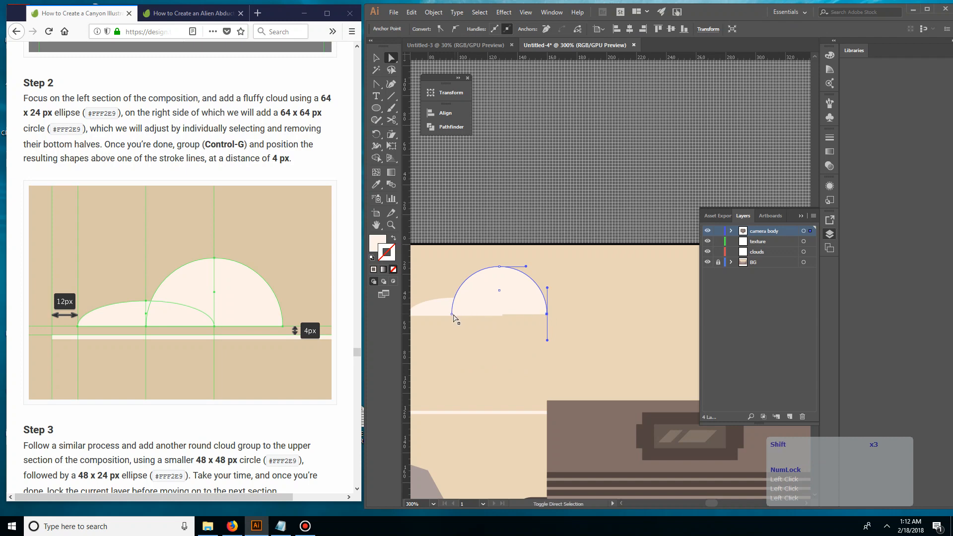
left_click(455, 314, "shift")
left_click(564, 321)
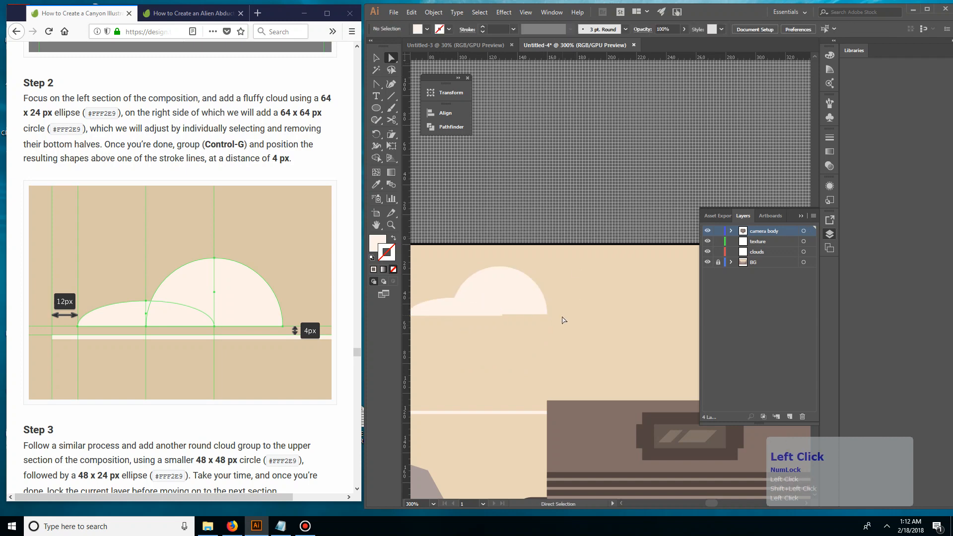
left_click(546, 315)
left_click(451, 314, "shift")
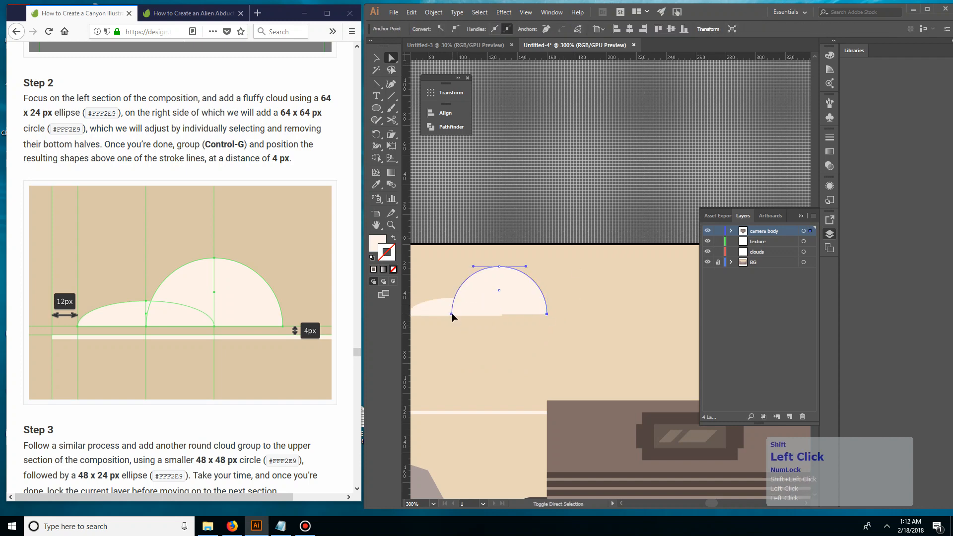
Line up the half-circle's base with the base of the half-ellipse
key("v")
left_click(525, 260)
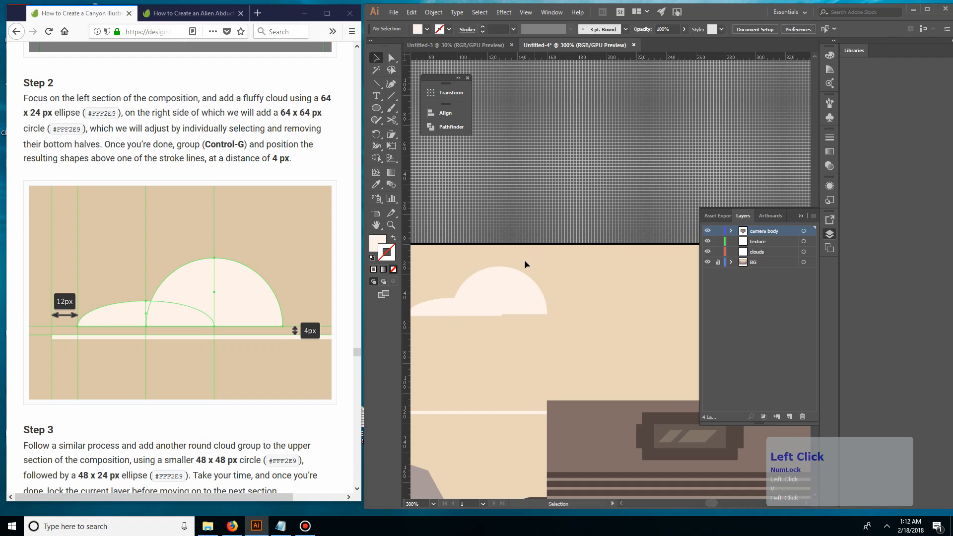
left_click(515, 267)
left_click(625, 171)
left_click_drag(534, 231, 571, 217)
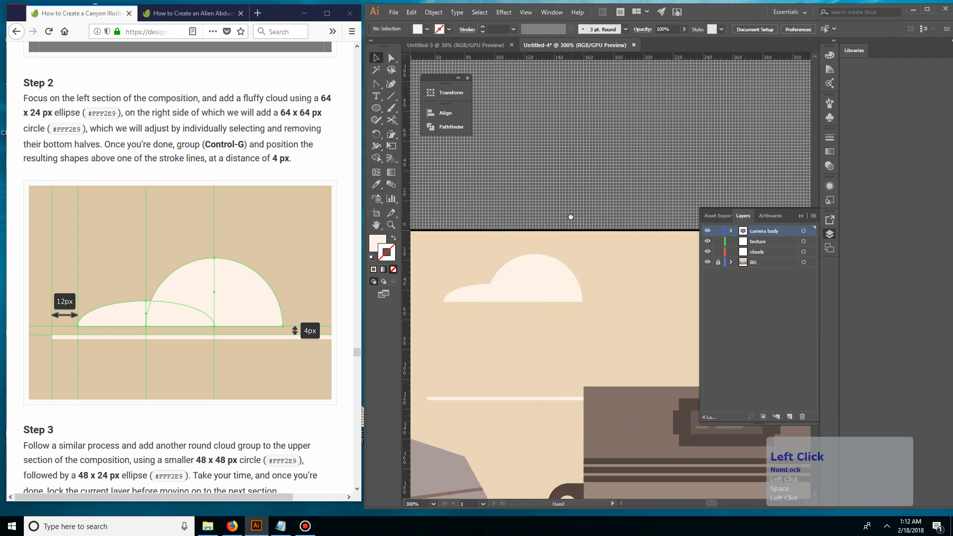
Unite the half-ellipse and the half-circle into one cloud shape with Pathfinder
left_click(217, 254)
scroll(108, 185, "down", 5)
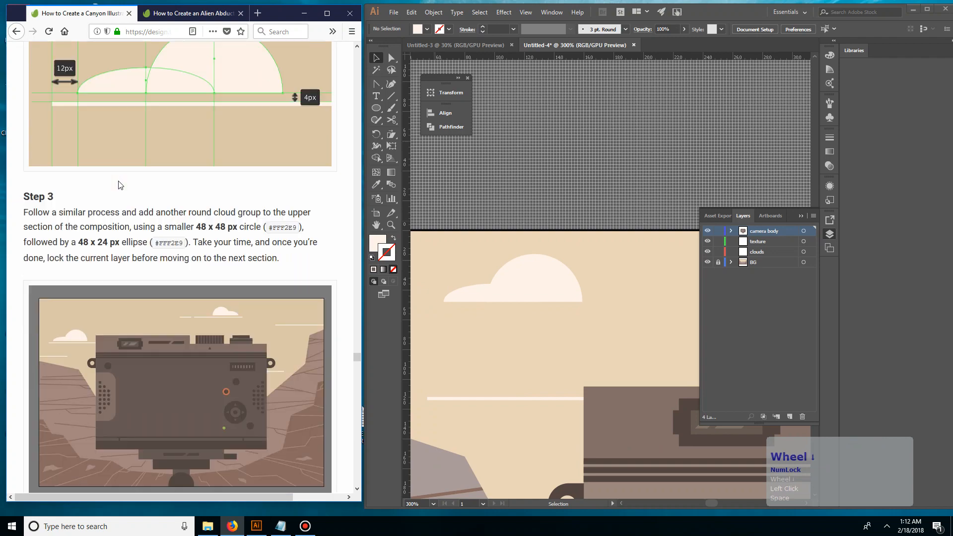
left_click_drag(576, 254, 480, 301)
left_click_drag(456, 262, 573, 304)
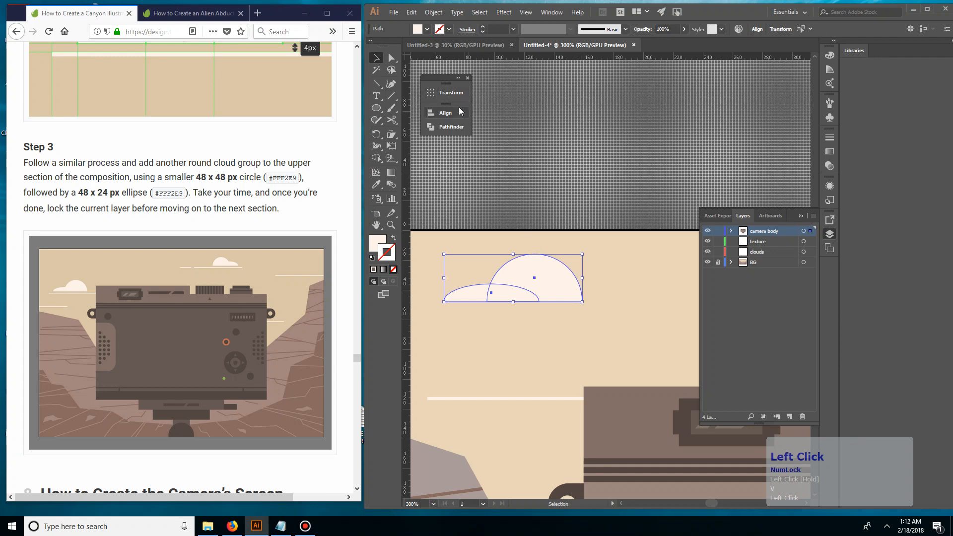
left_click(435, 127)
left_click(476, 132)
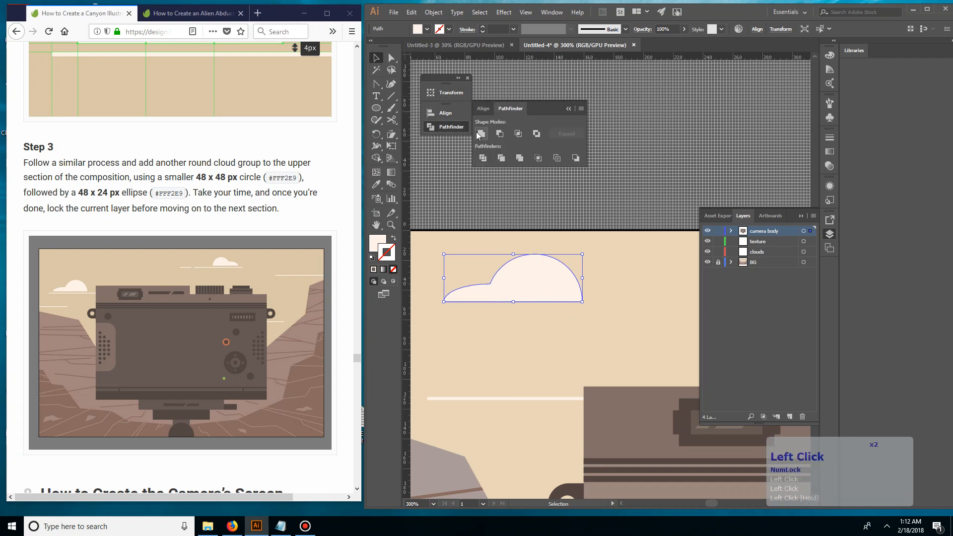
Move the united cloud down so it sits just above the left cloud line
left_click(534, 195)
left_click(531, 276)
key("space")
left_click_drag(582, 266, 548, 344)
key("space")
Duplicate the cloud and place the copy just above the cloud line over the camera's ribbed dial
left_click_drag(541, 327, 652, 300)
left_click(669, 224)
left_click_drag(670, 225, 485, 258)
left_click_drag(500, 300, 657, 260)
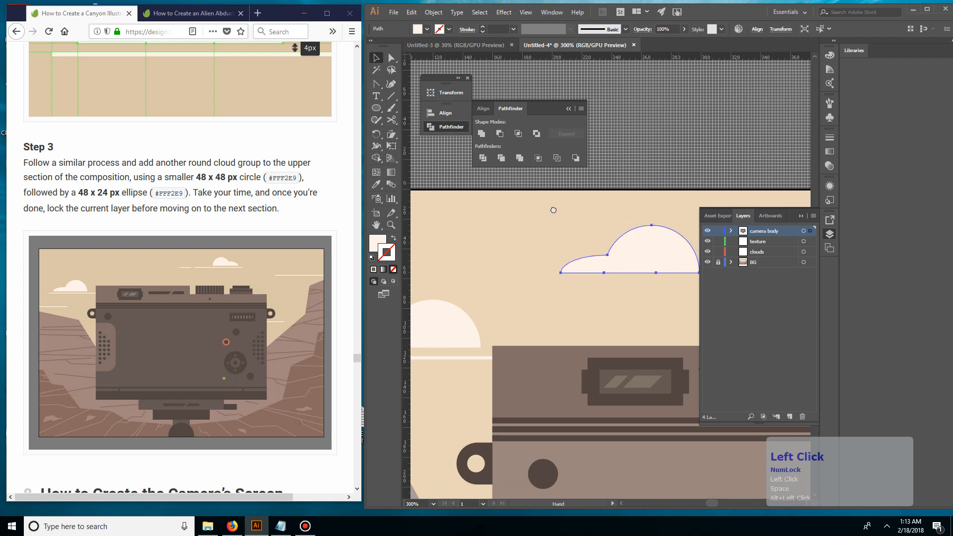
left_click_drag(657, 192, 454, 227)
left_click_drag(462, 301, 623, 269)
left_click_drag(637, 270, 533, 283)
Reflect the copied cloud horizontally so its tall rounded end faces left
right_click(533, 283)
left_click(588, 431)
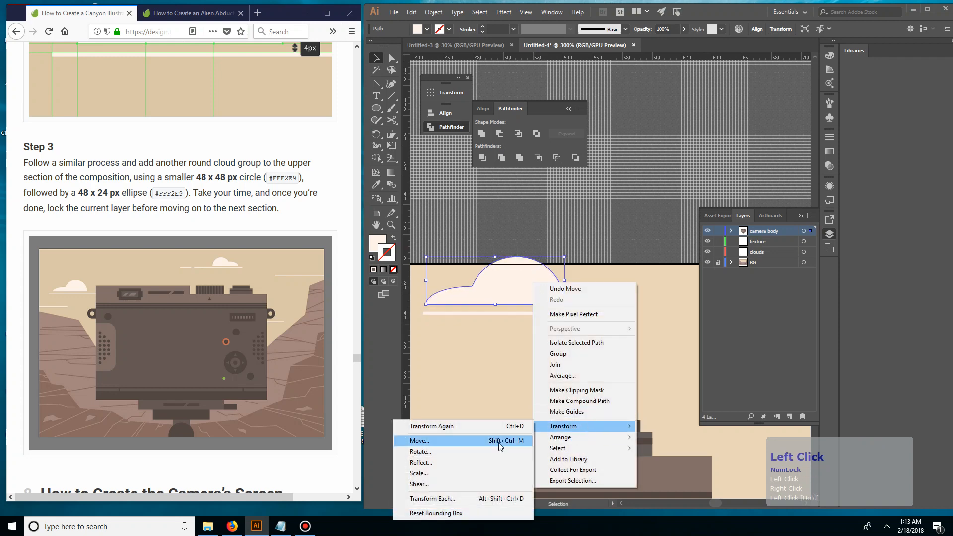
left_click(462, 462)
left_click(583, 334)
left_click(586, 291)
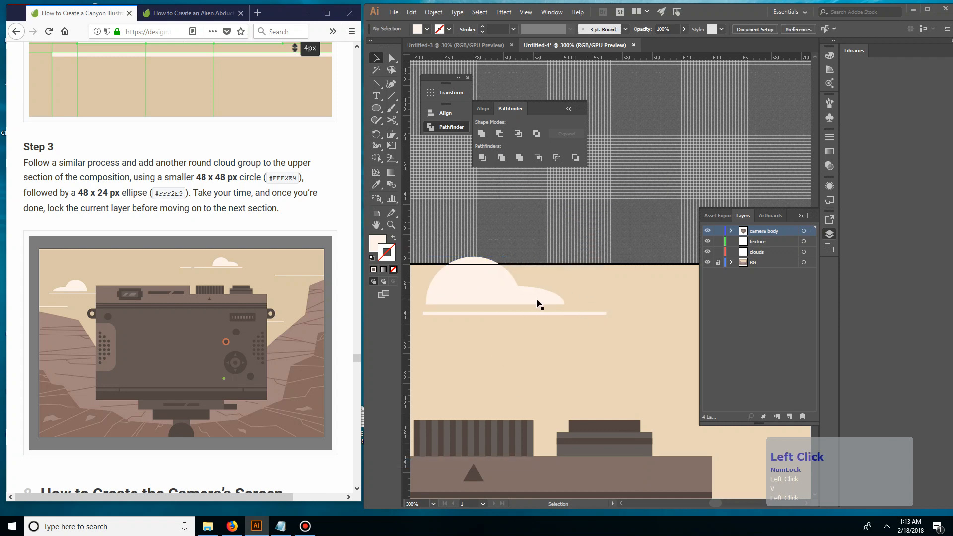
Move the reflected cloud and the line beneath it down so both sit inside the artboard's sky
left_click_drag(531, 315, 528, 317)
left_click_drag(525, 295, 580, 304)
left_click(552, 300)
key("space")
key("v")
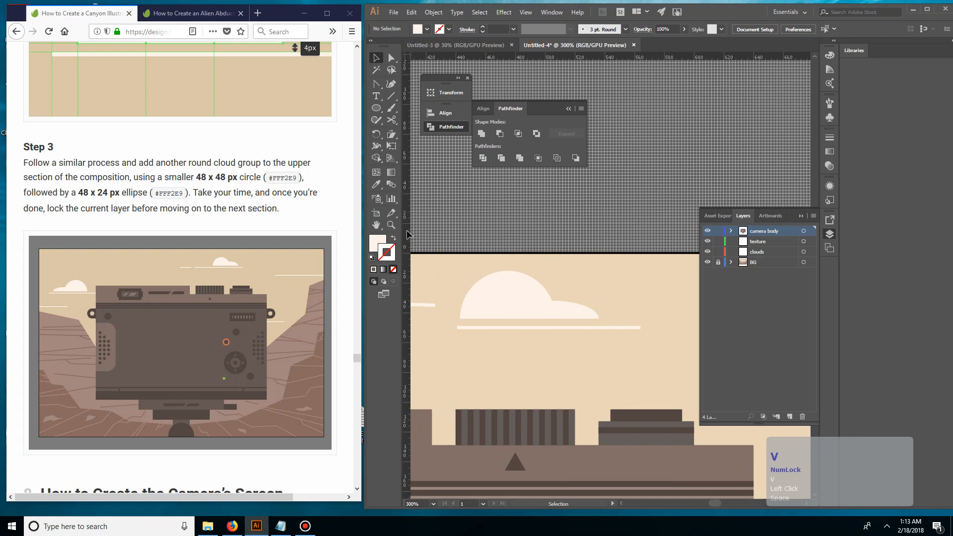
Bring up Step 1 of the tutorial's section 8, How to Create the Camera's Screen
left_click(304, 208)
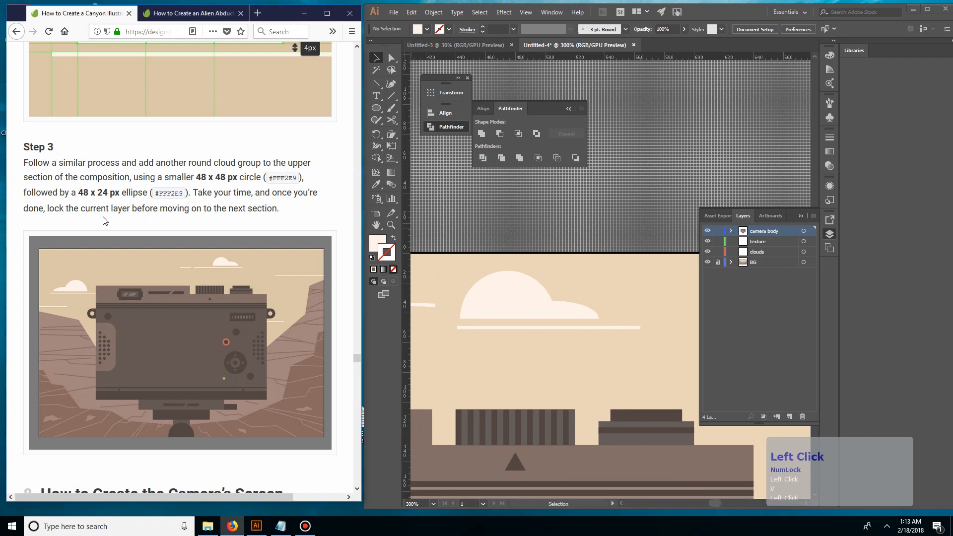
scroll(248, 219, "down", 6)
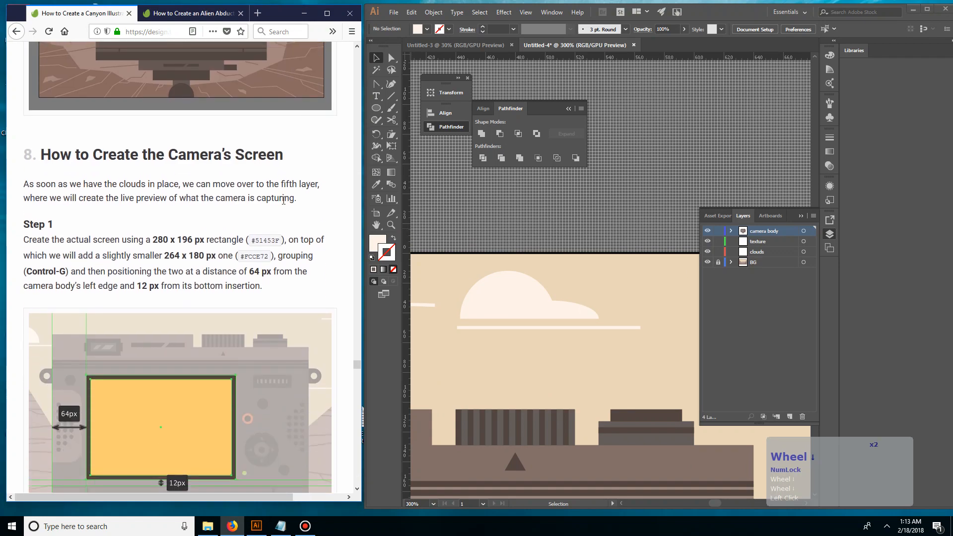